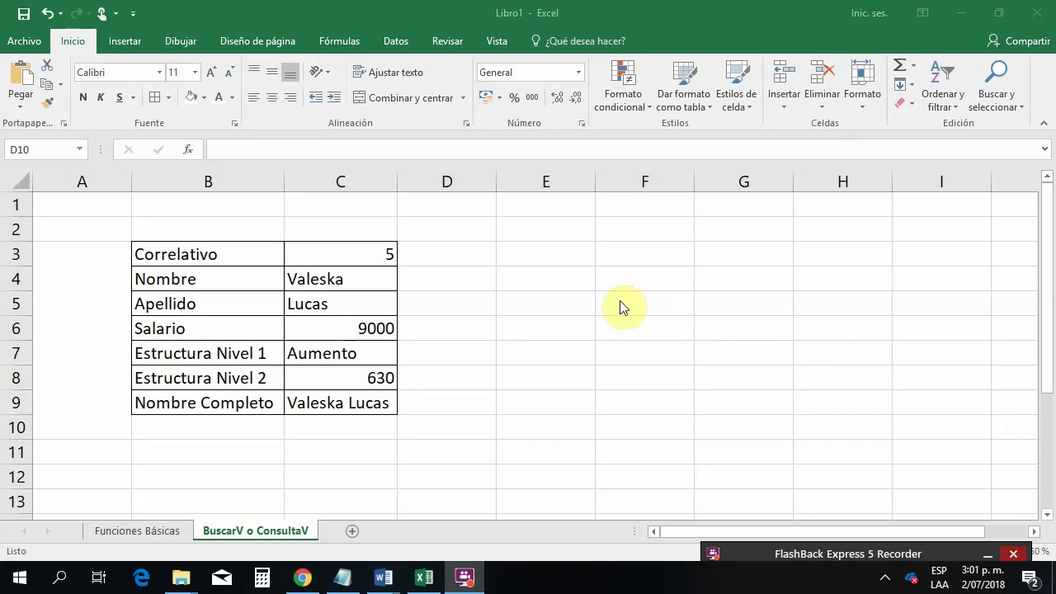
Copy headers B3:H3 from the Funciones Básicas sheet, paste them transposed at B3 of a new sheet, and fit column B's width to its contents
left_click(164, 534)
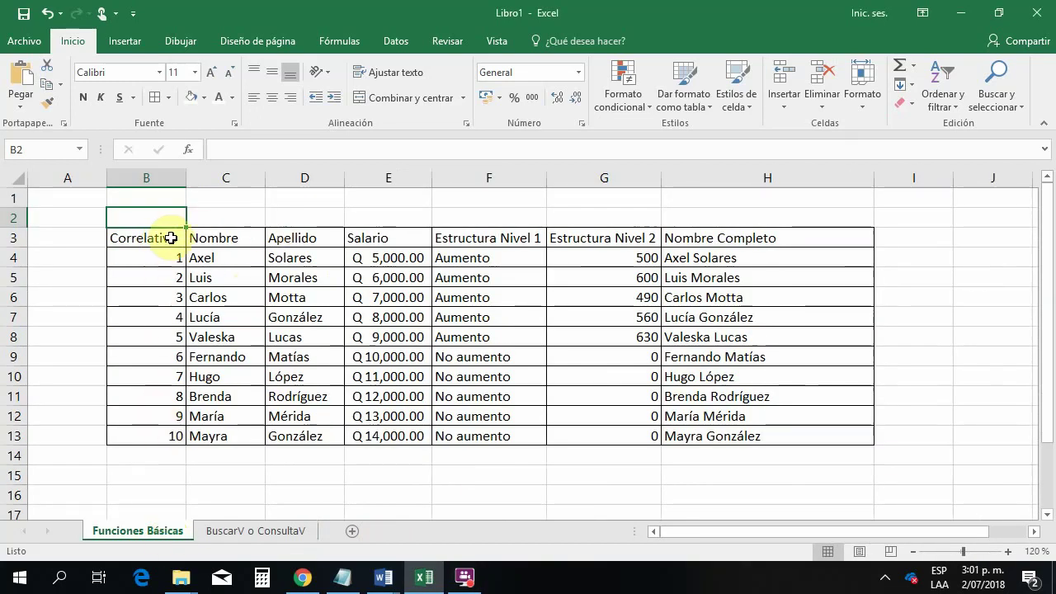
left_click_drag(171, 238, 759, 239)
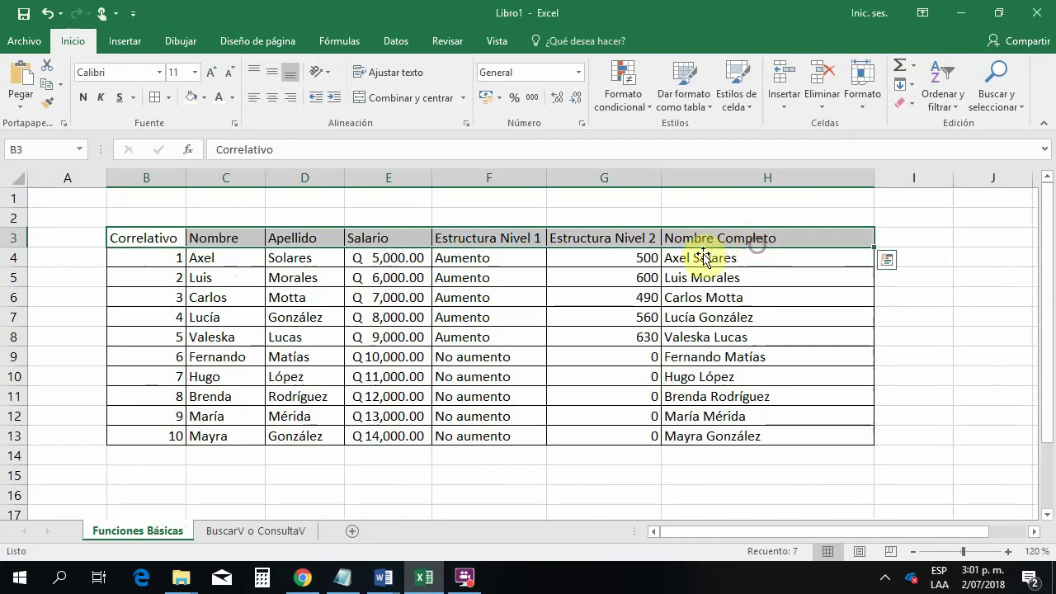
key("ctrl+c")
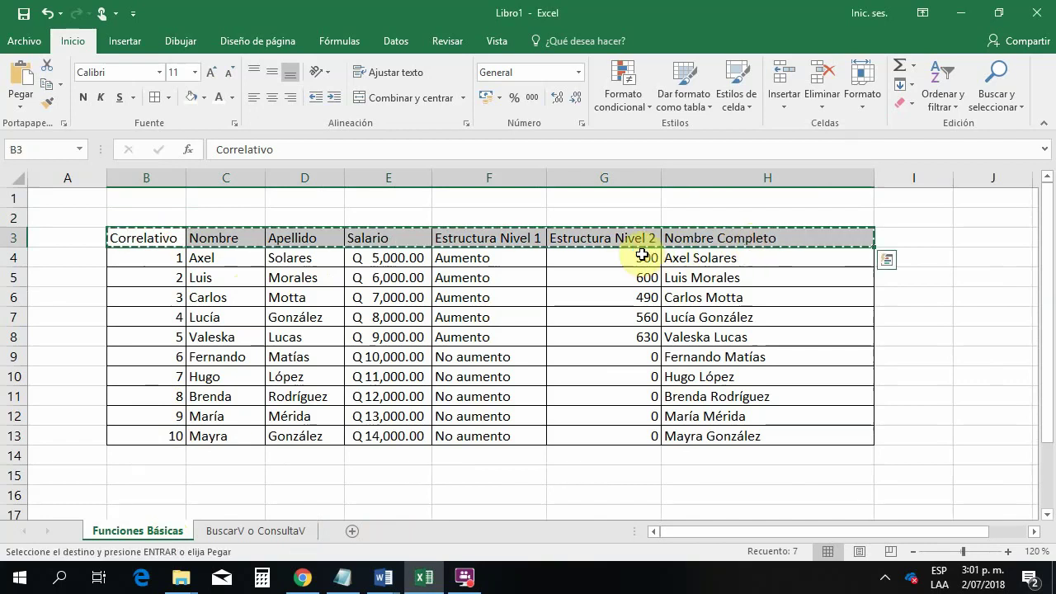
left_click(351, 532)
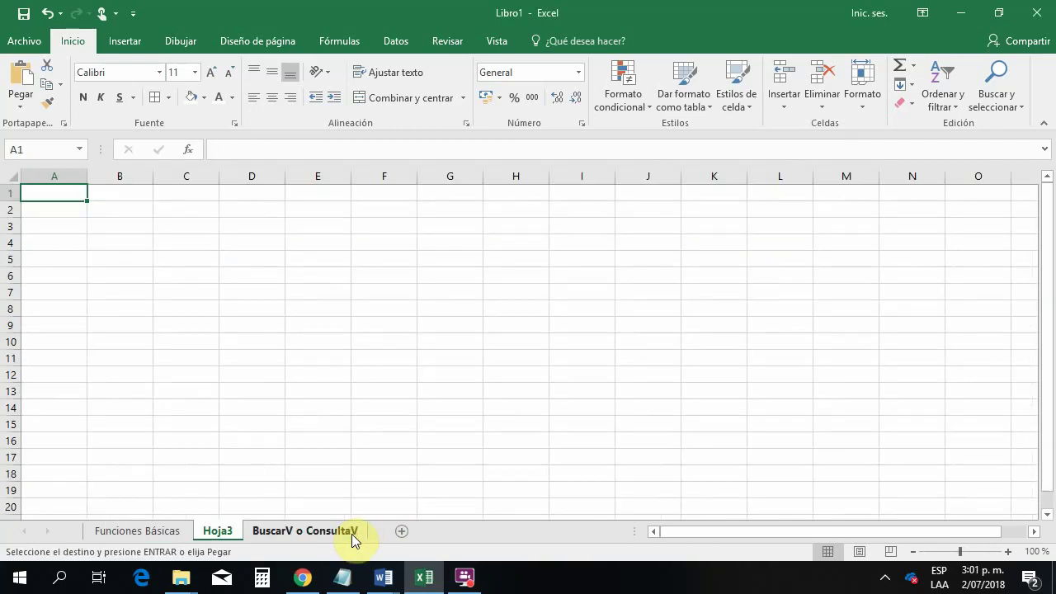
left_click(119, 229)
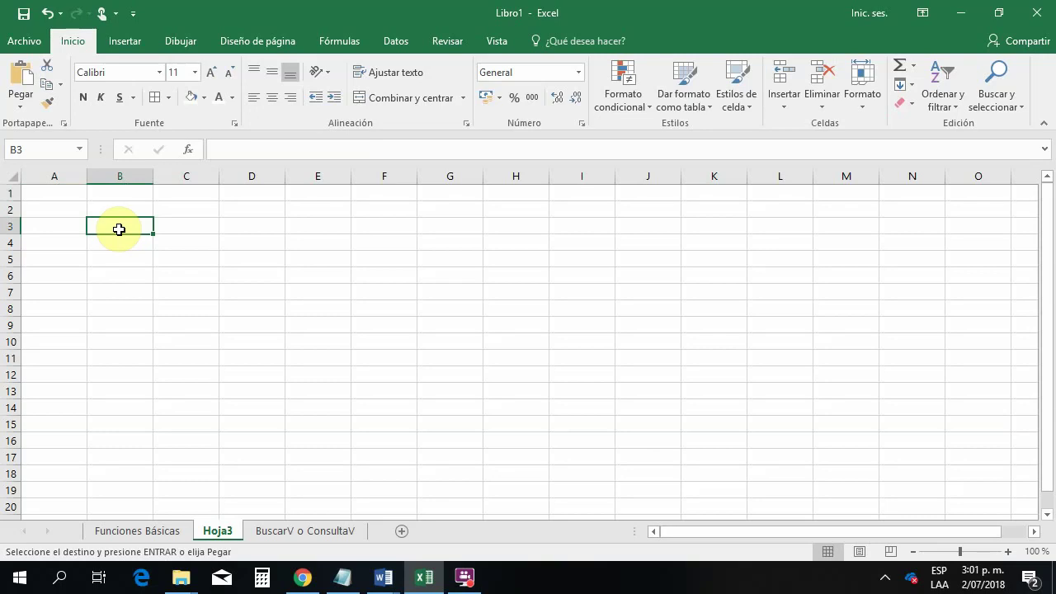
right_click(119, 231)
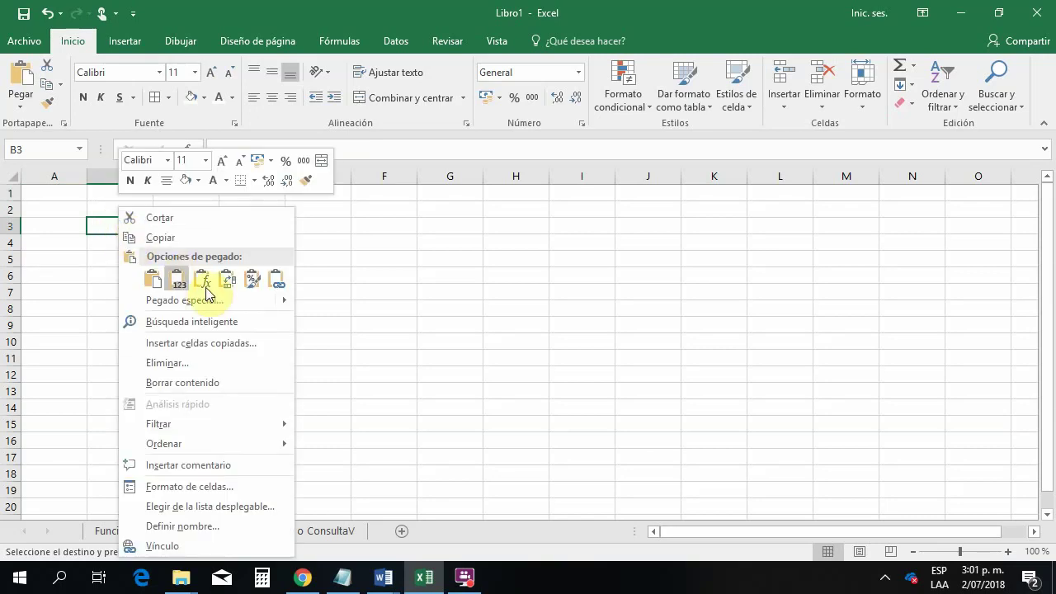
left_click(227, 280)
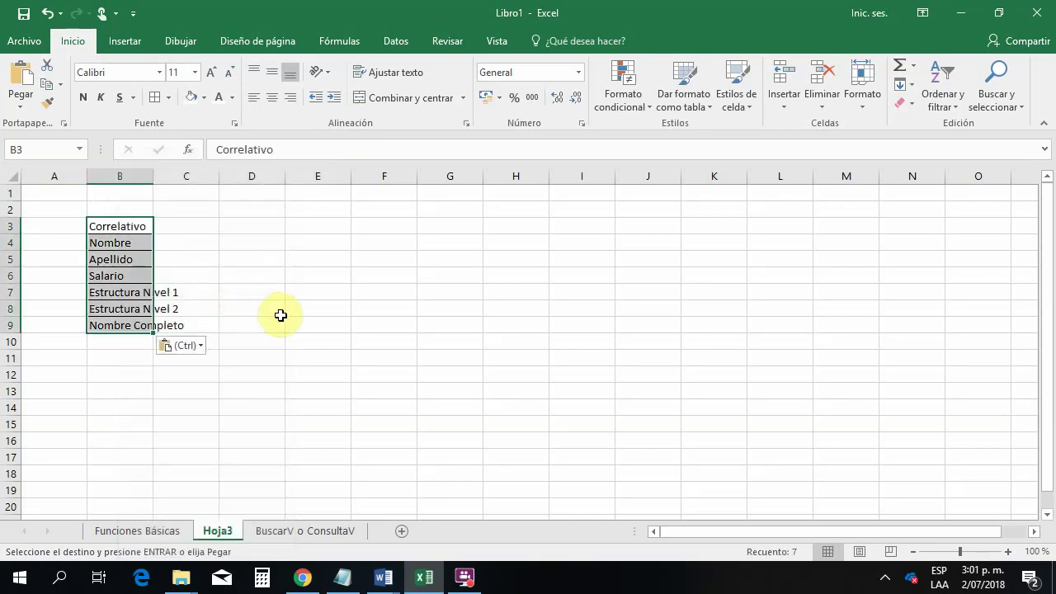
double_click(153, 176)
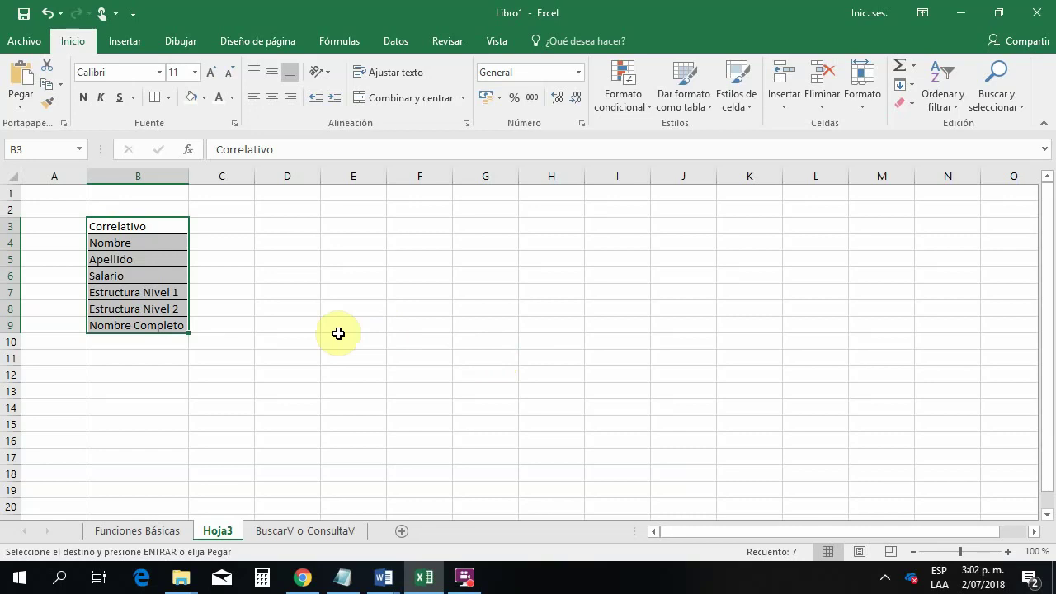
Check the range name of codes B4:B13 on Funciones Básicas and add a list validation with source =miscodigos to cell C3 of Hoja3
left_click(165, 530)
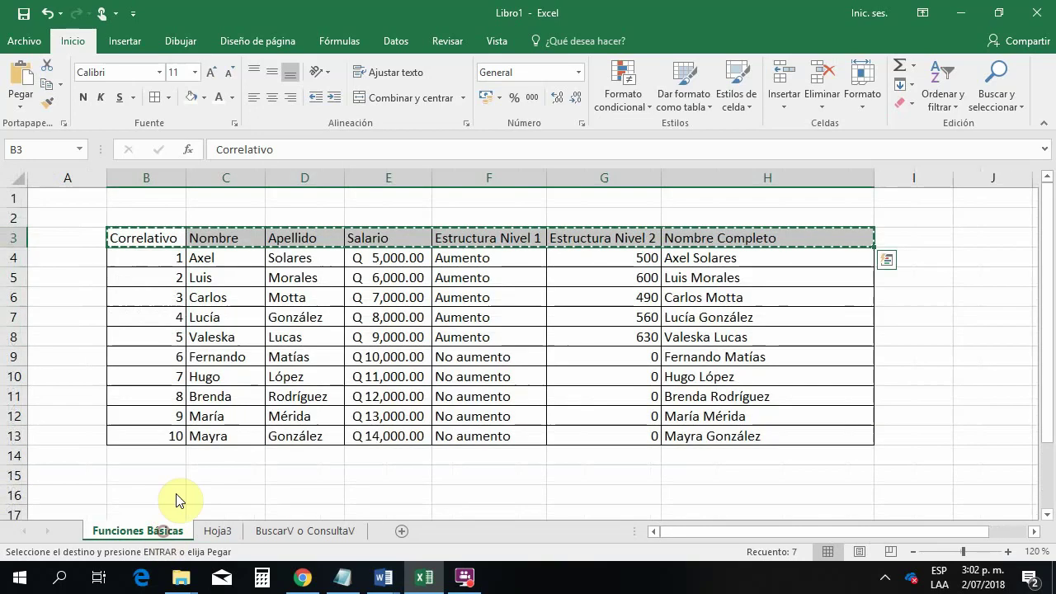
left_click(145, 268)
left_click_drag(145, 268, 147, 436)
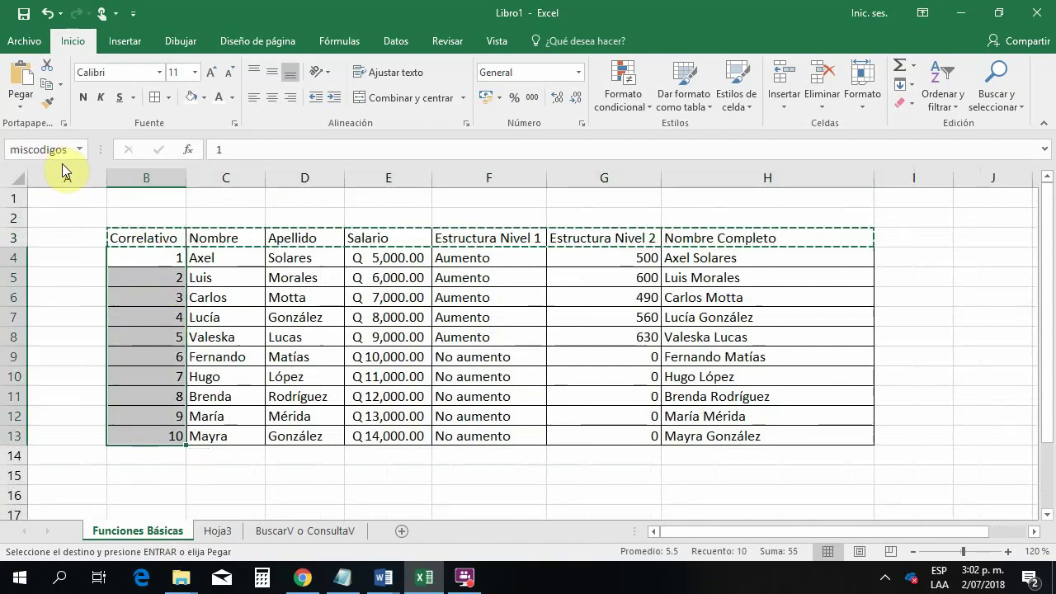
left_click(220, 532)
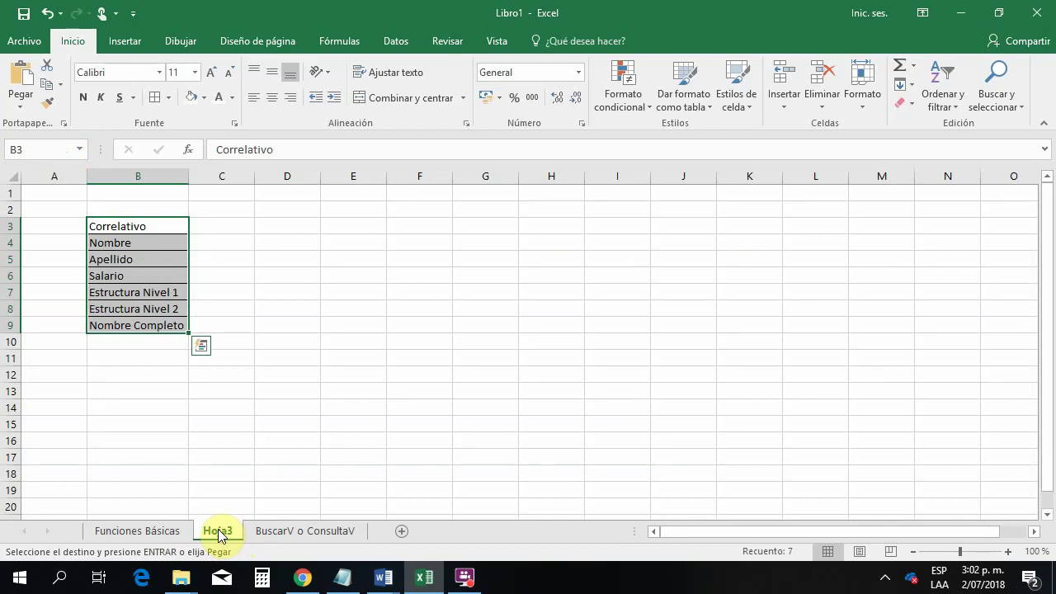
left_click(211, 230)
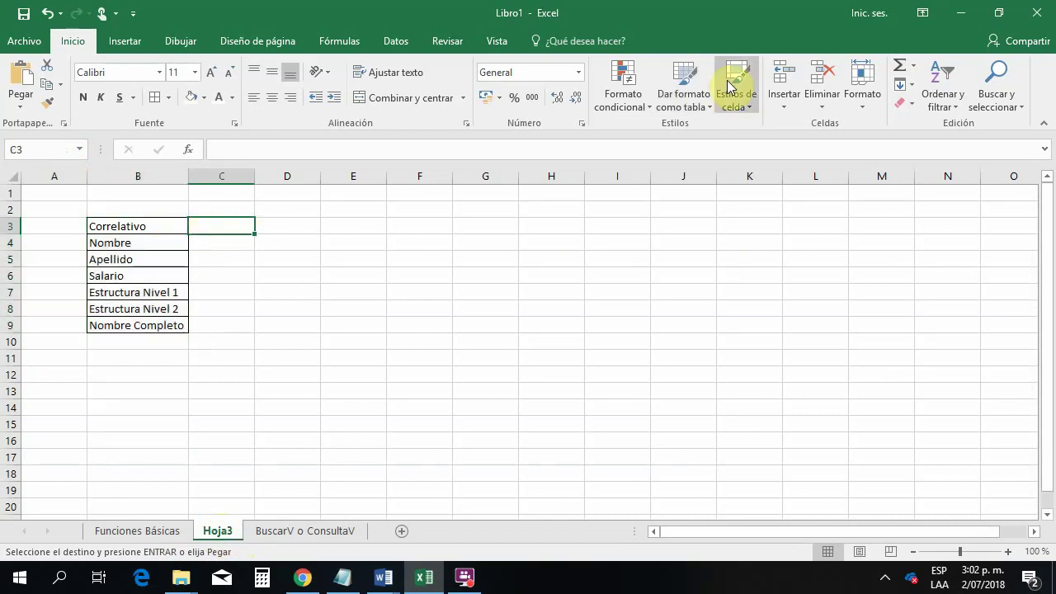
left_click(397, 43)
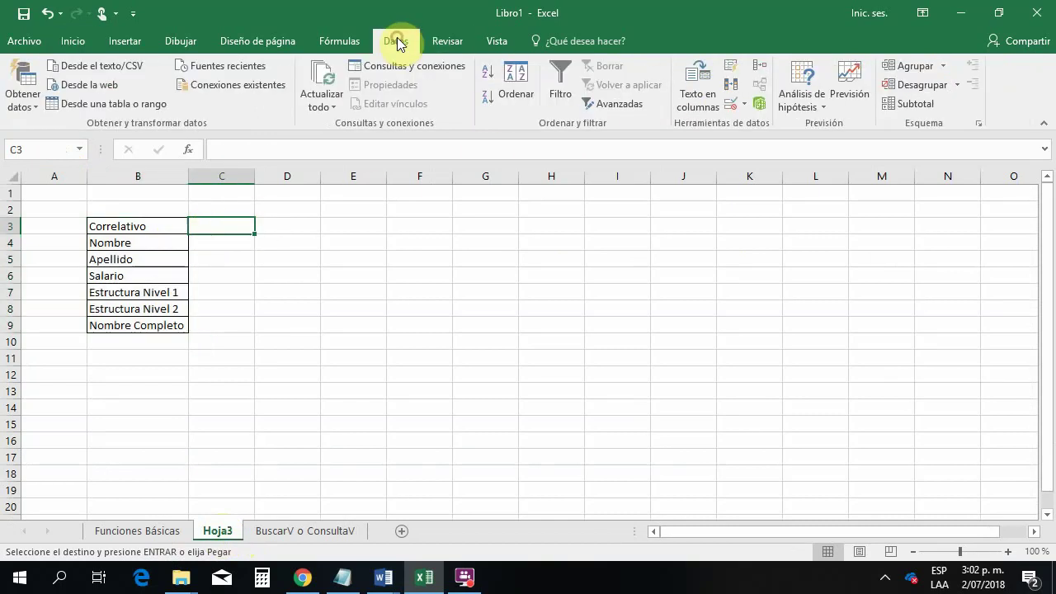
left_click(734, 103)
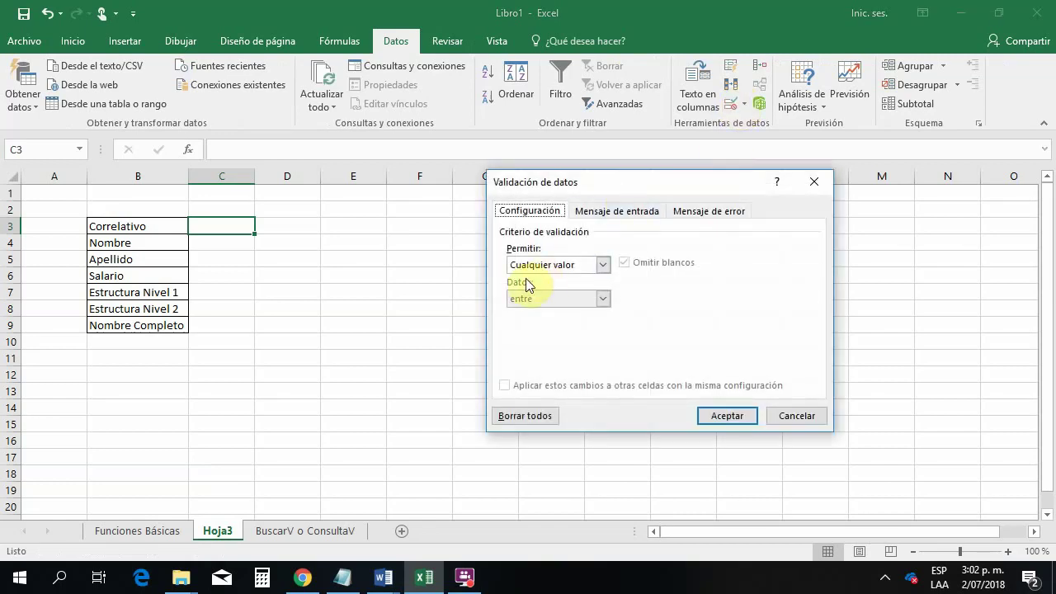
left_click(606, 263)
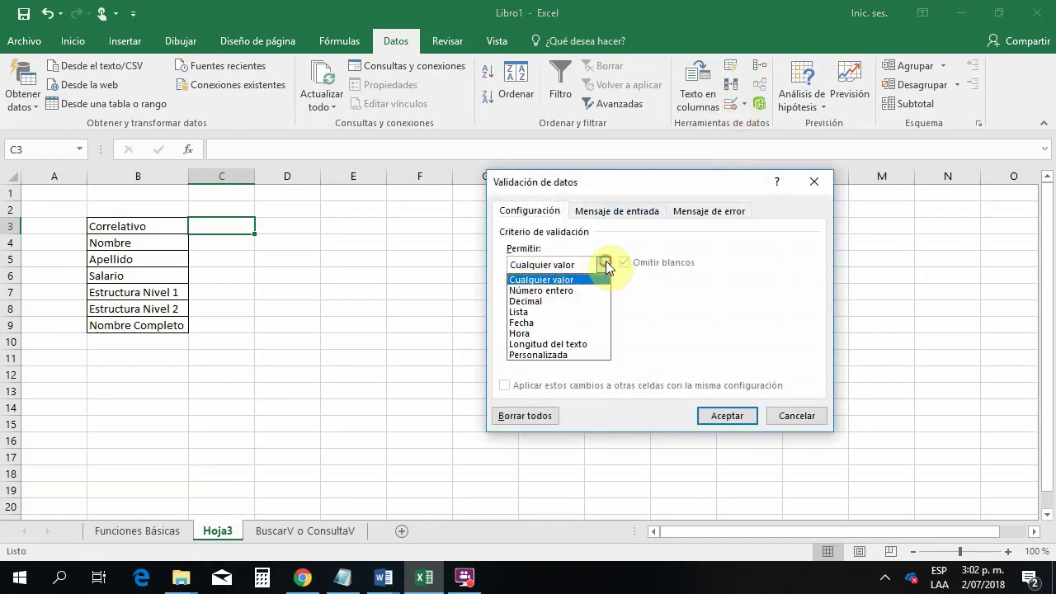
left_click(524, 312)
left_click(529, 332)
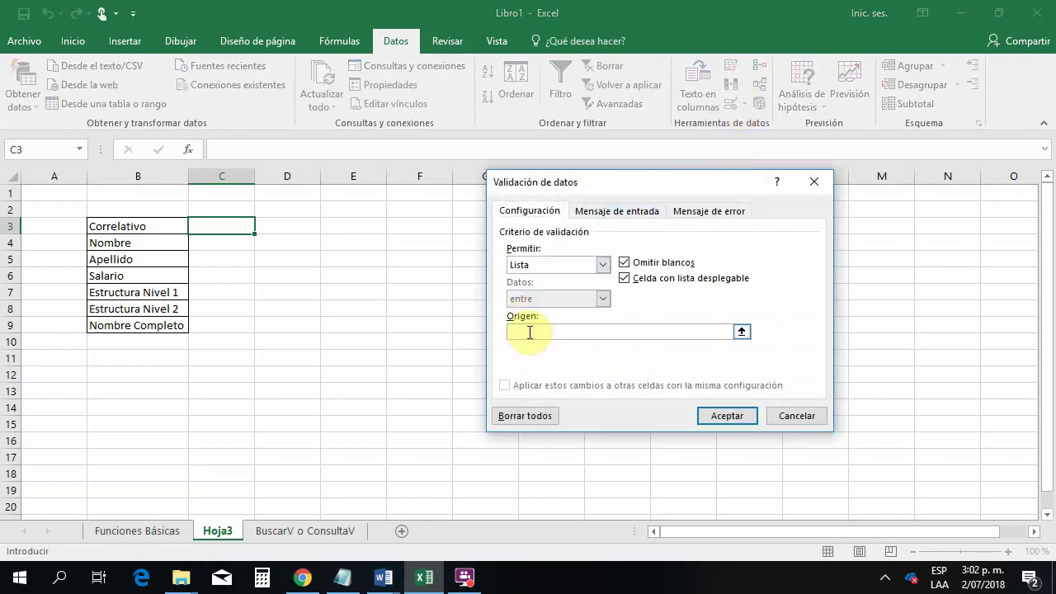
type("=miscodigos")
left_click(730, 418)
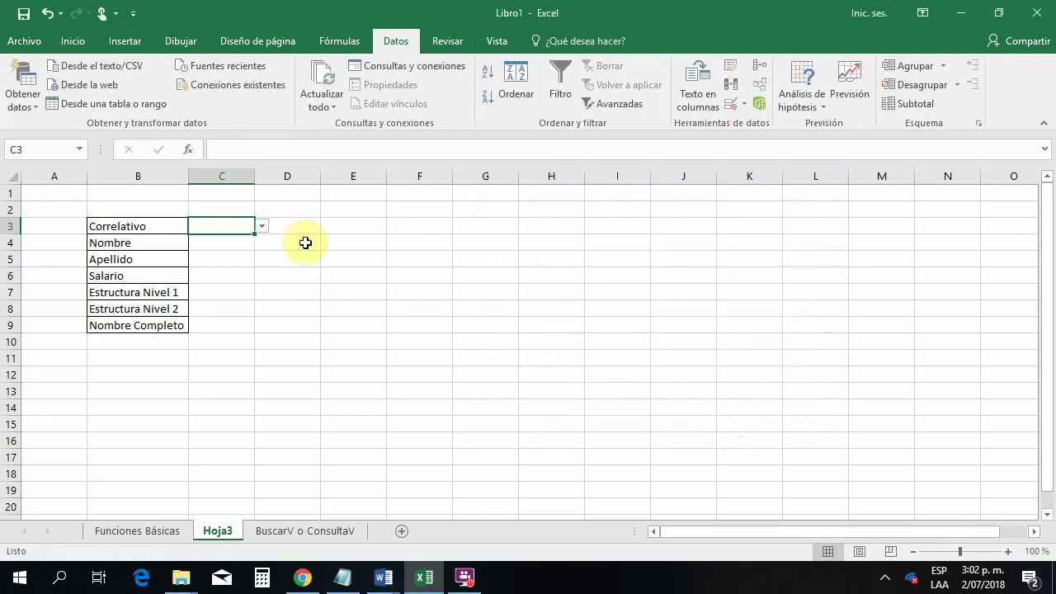
Choose 3 from the list in C3 and copy the Correlativo label from B3 into C2 as the heading above it
left_click(262, 226)
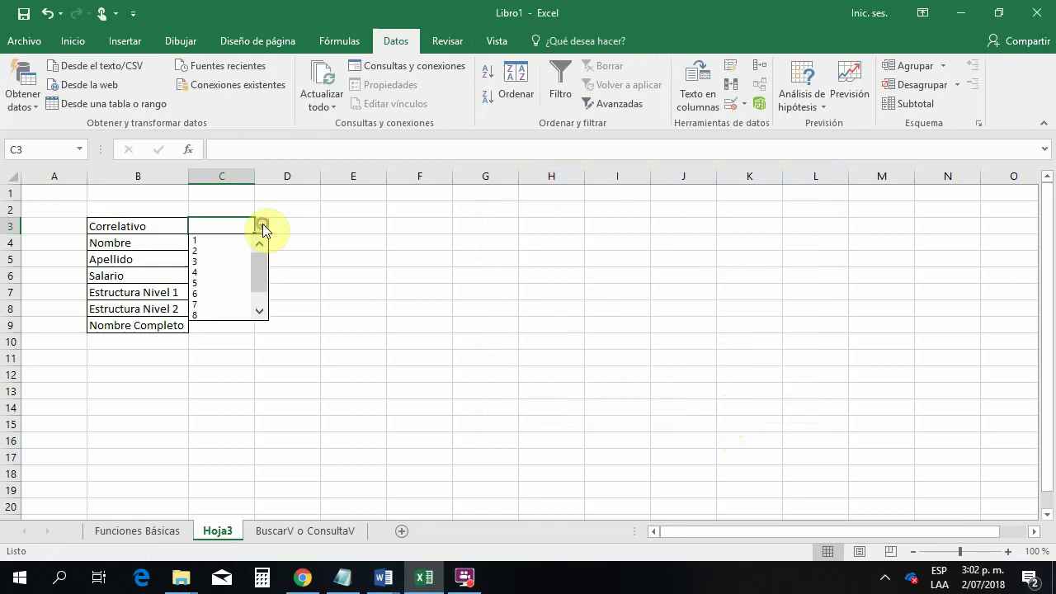
left_click(229, 262)
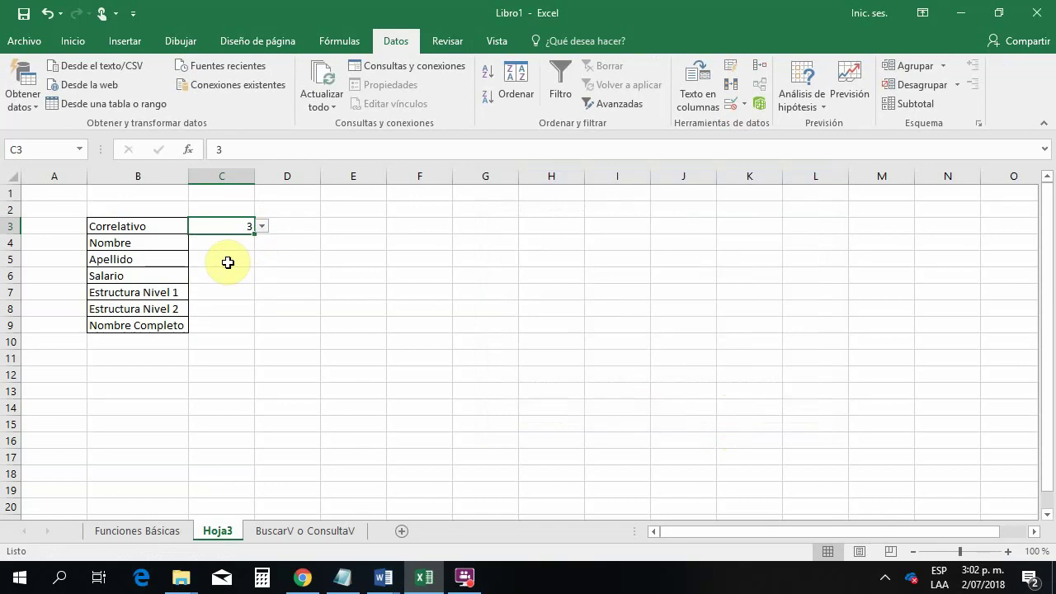
left_click(142, 226)
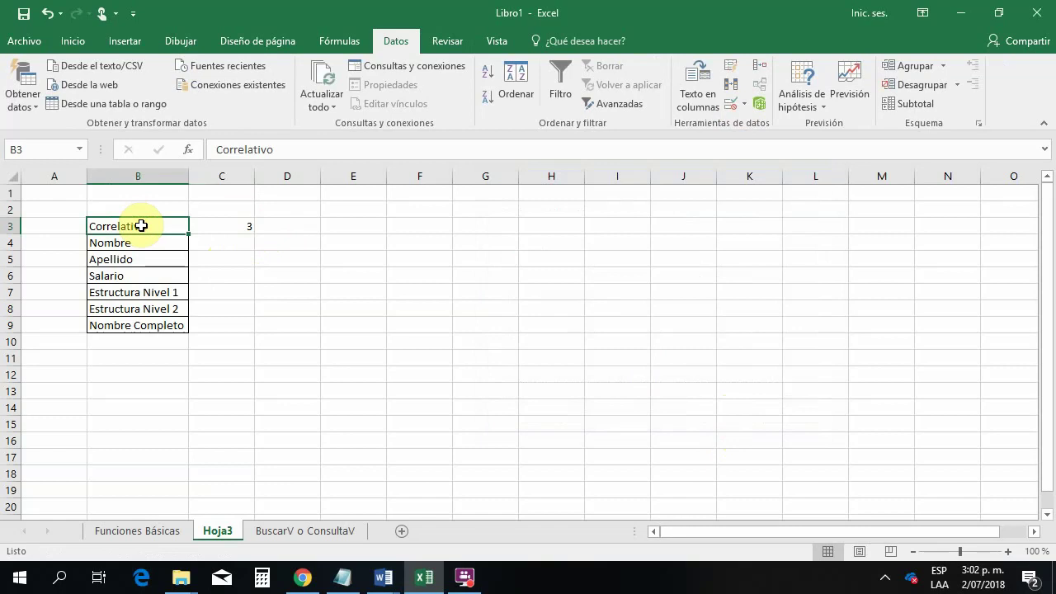
key("ctrl+c")
left_click(199, 212)
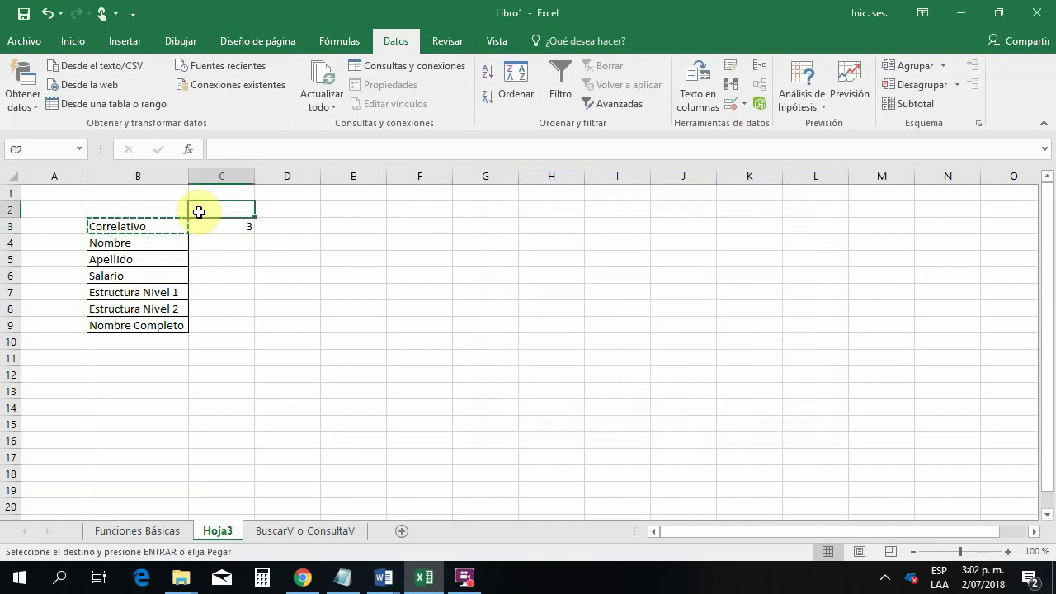
key("ctrl+v")
left_click(261, 258)
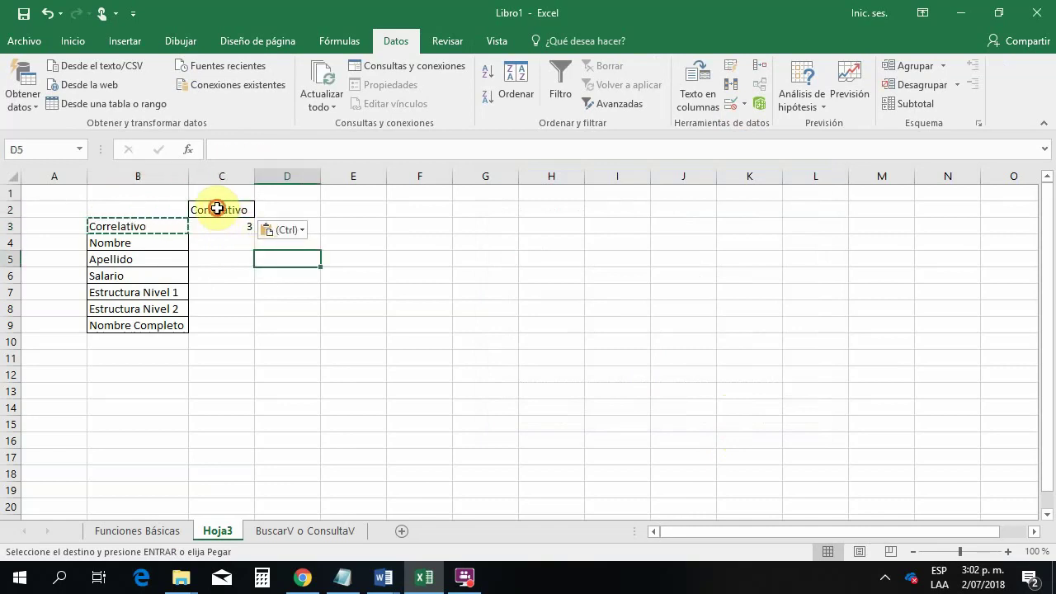
left_click_drag(220, 211, 222, 225)
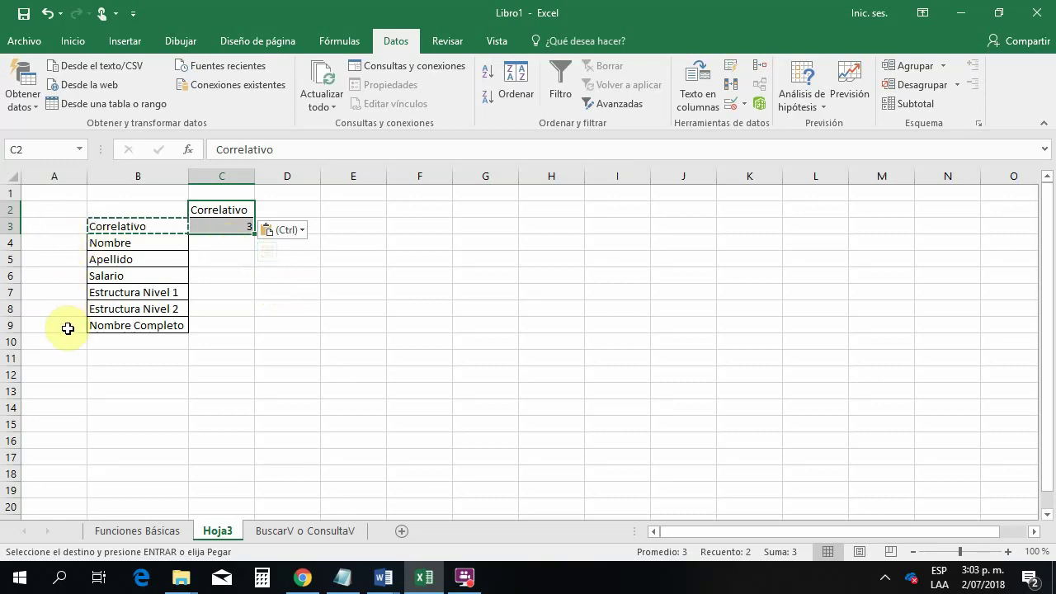
Enter =bdextraer(mitabla;B4;C2:C3) in C4 to extract the Nombre, and check the result against the table on the Funciones Básicas sheet
left_click(224, 245)
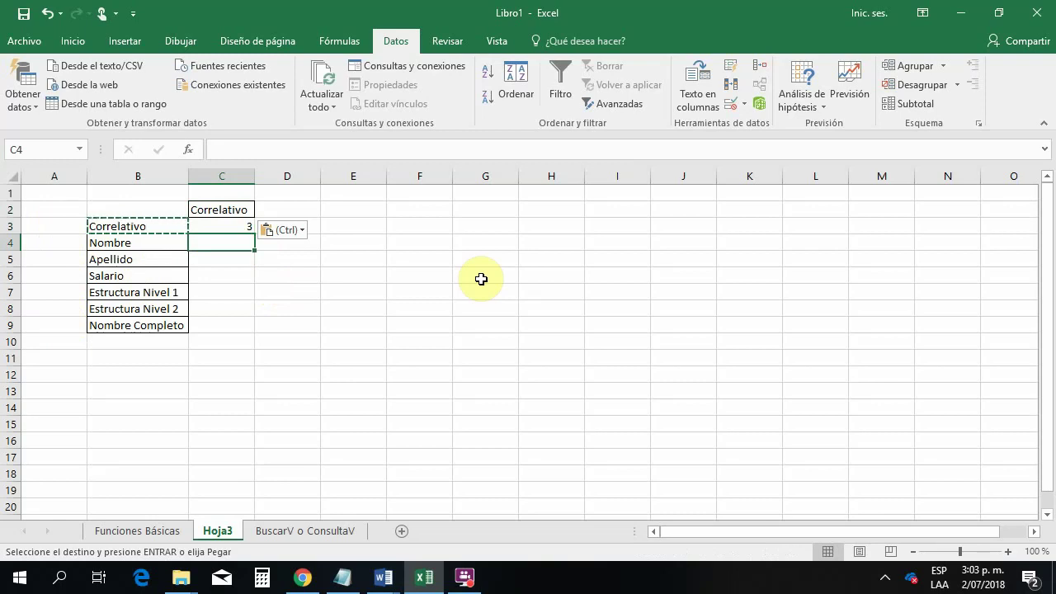
type(")")
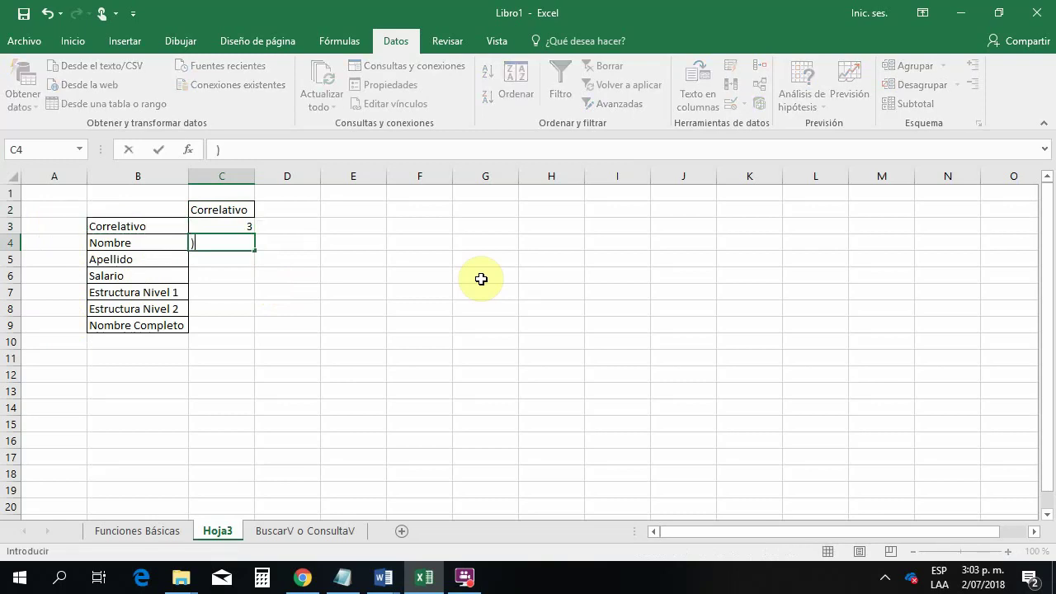
key("BackSpace")
type("=bdextraer")
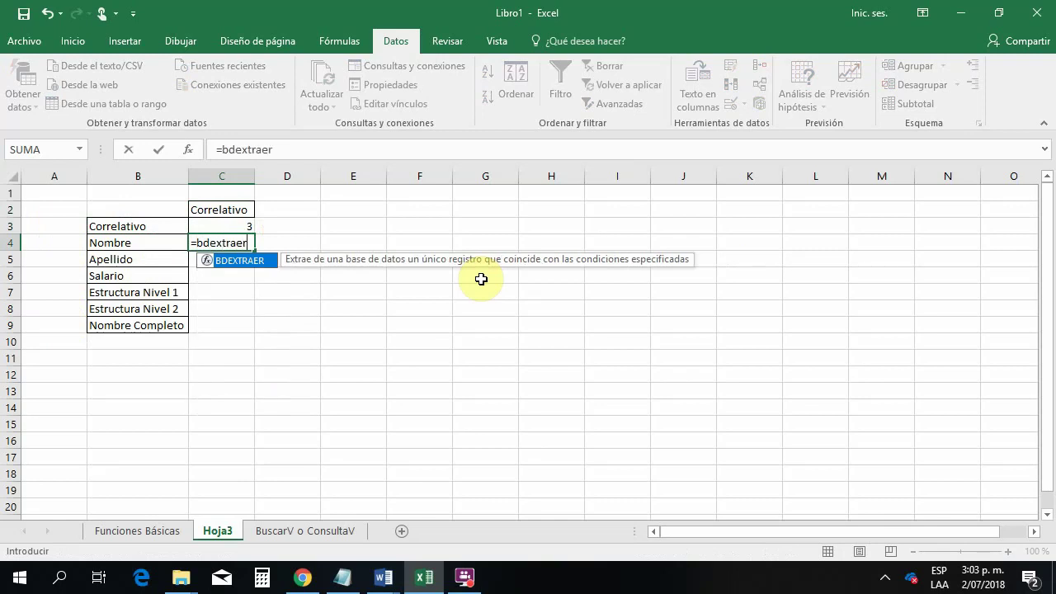
type("(")
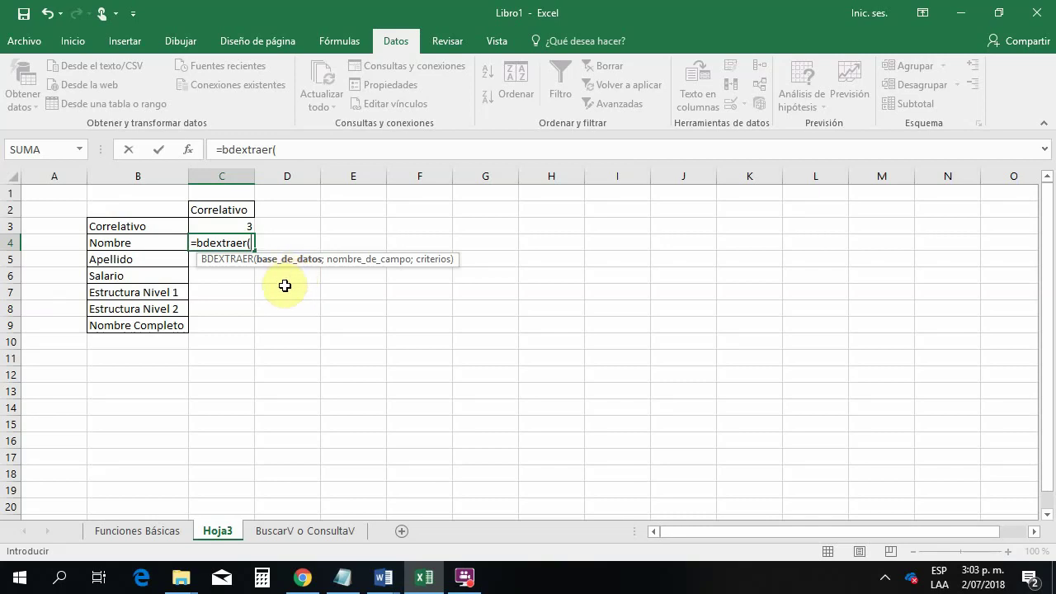
type("mit")
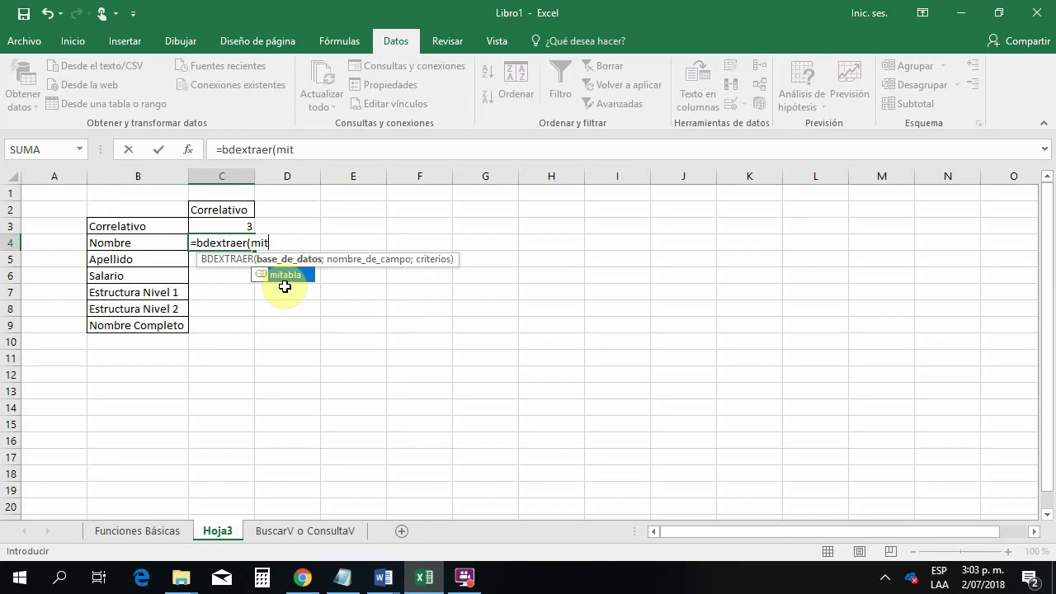
type("abla")
type(";")
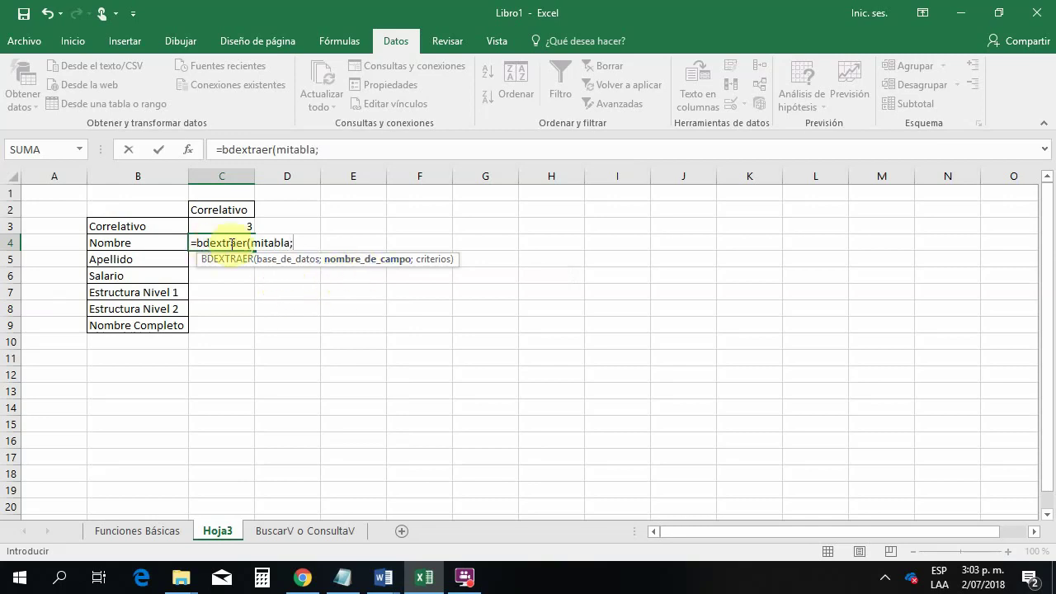
left_click(109, 244)
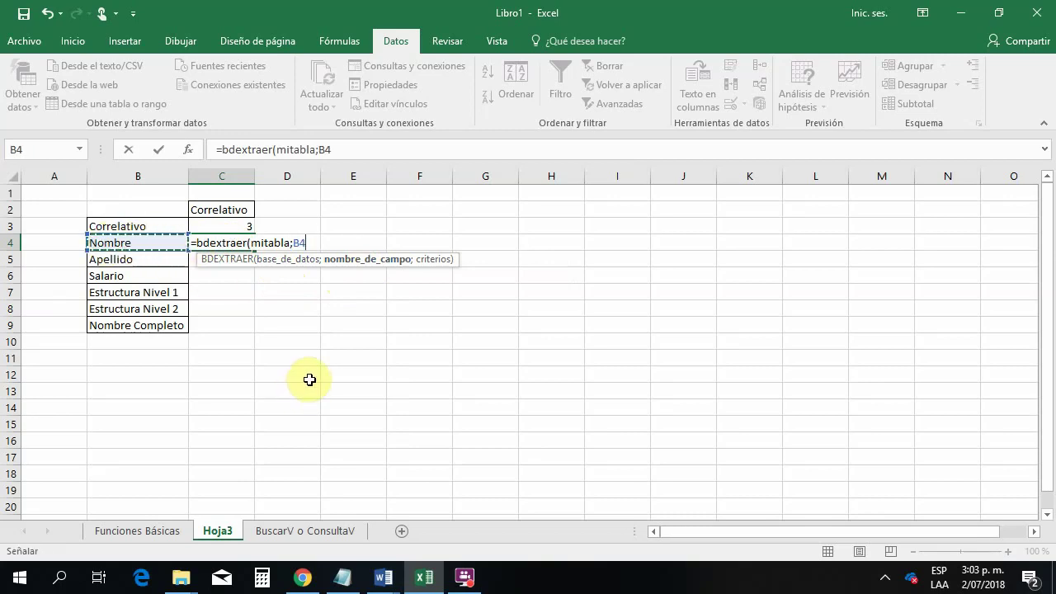
type(";")
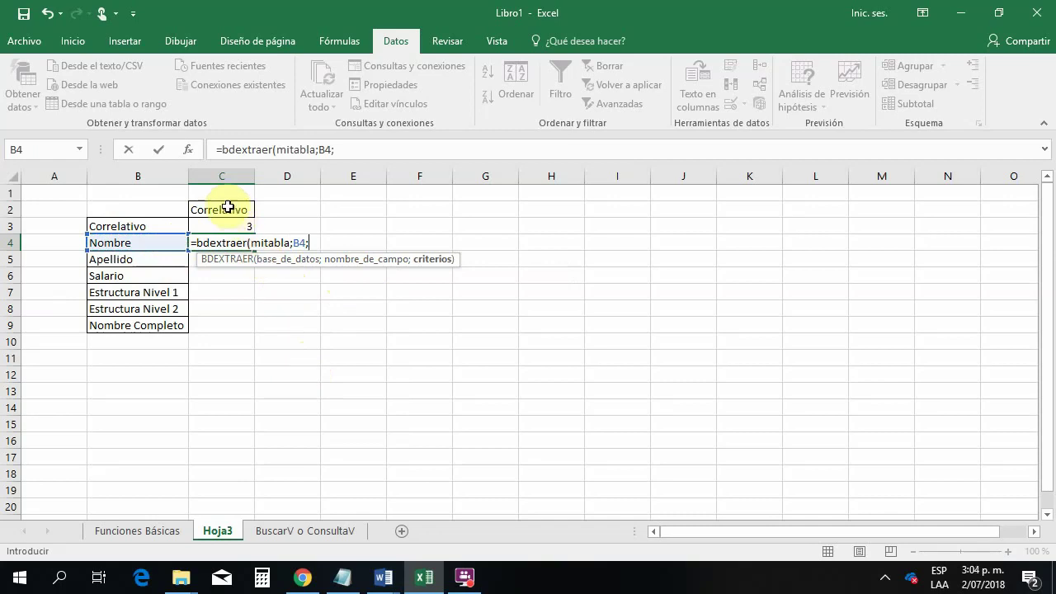
left_click_drag(224, 209, 228, 225)
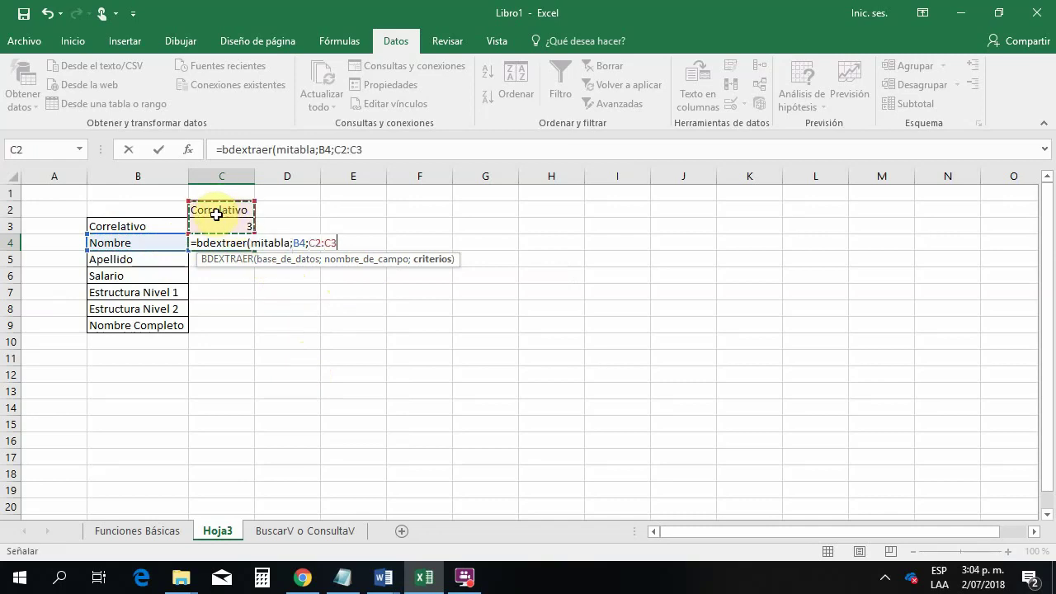
type(")")
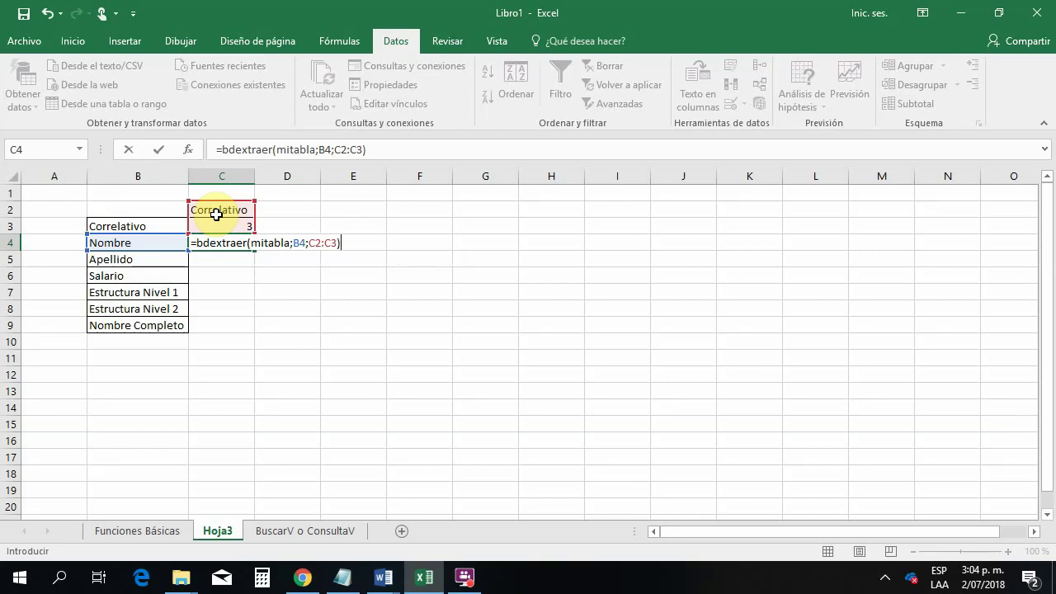
key("Return")
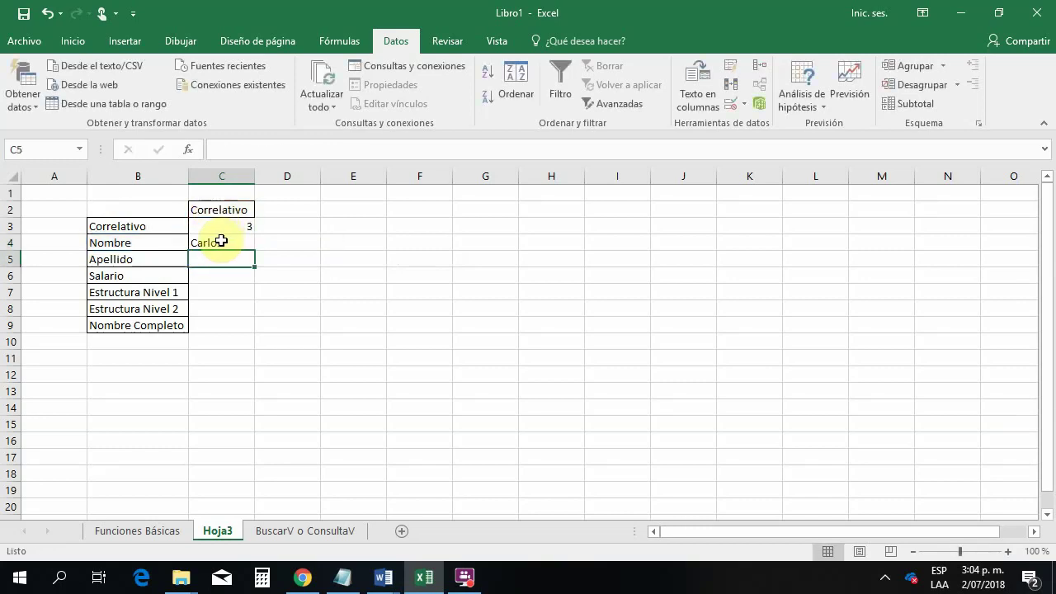
left_click(165, 531)
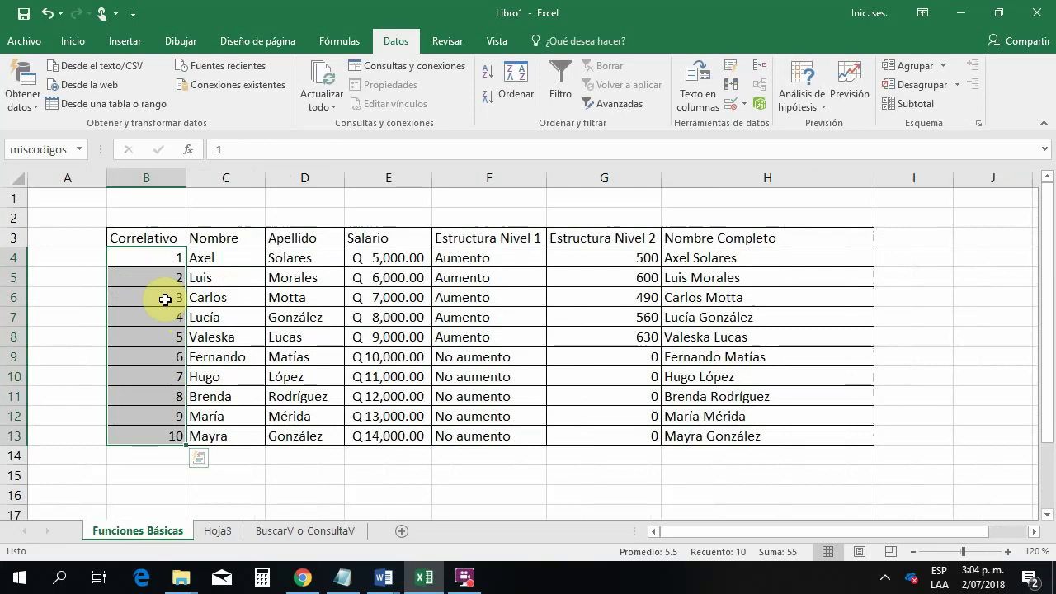
Try to fill the BDEXTRAER formula from C4 down to C9 on Hoja3, and inspect the references in C5
left_click(218, 530)
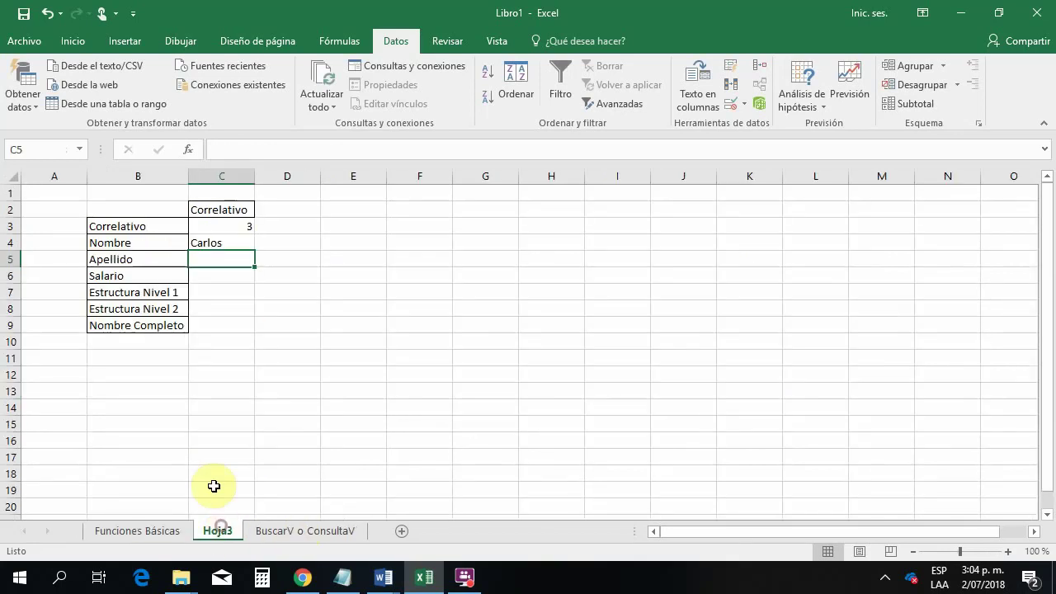
left_click(222, 242)
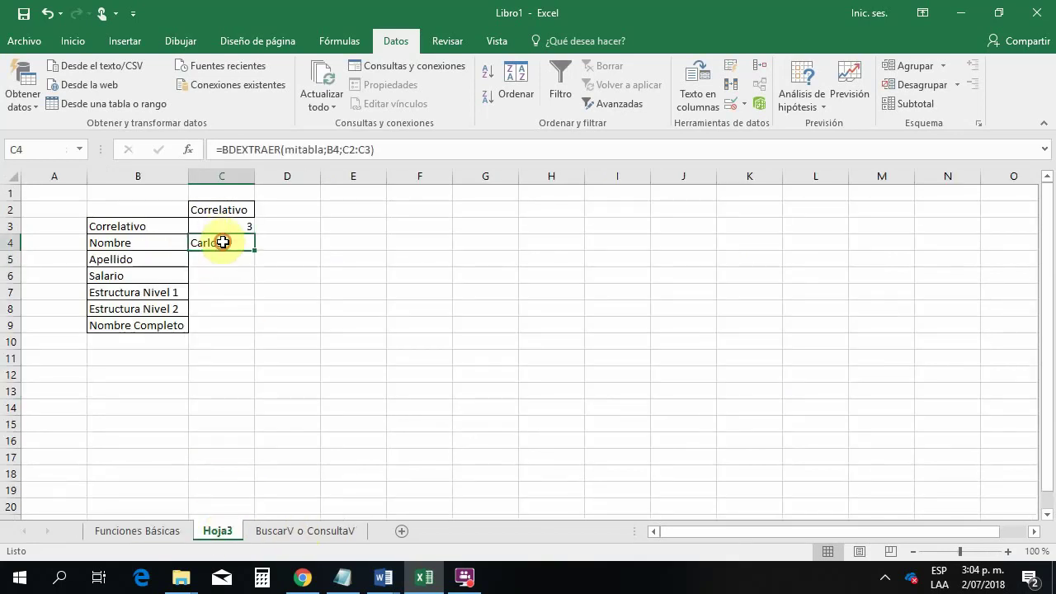
left_click_drag(254, 249, 252, 333)
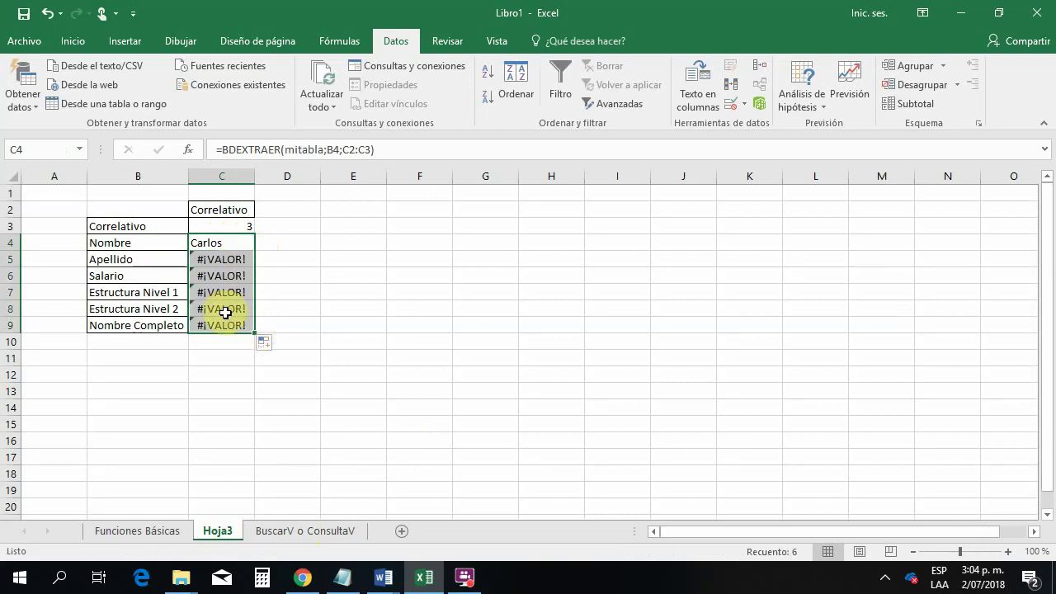
left_click(226, 223)
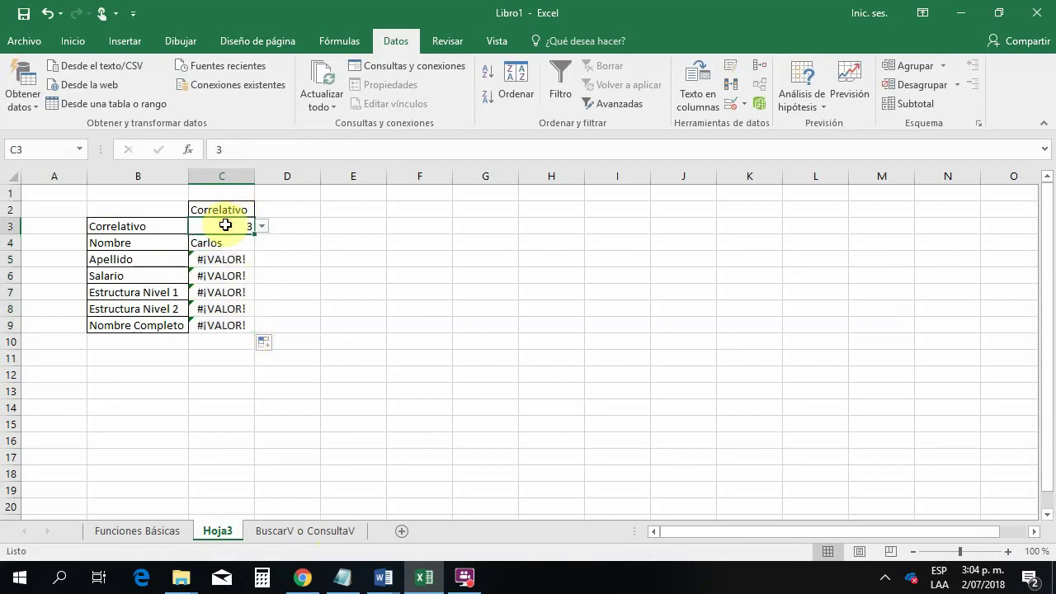
double_click(231, 259)
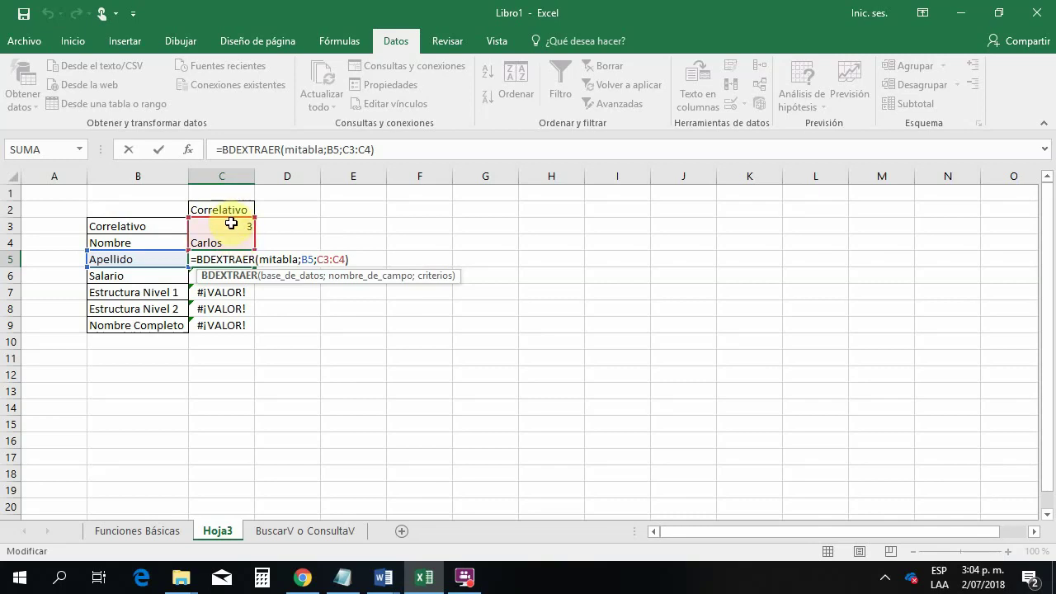
key("ctrl+Return")
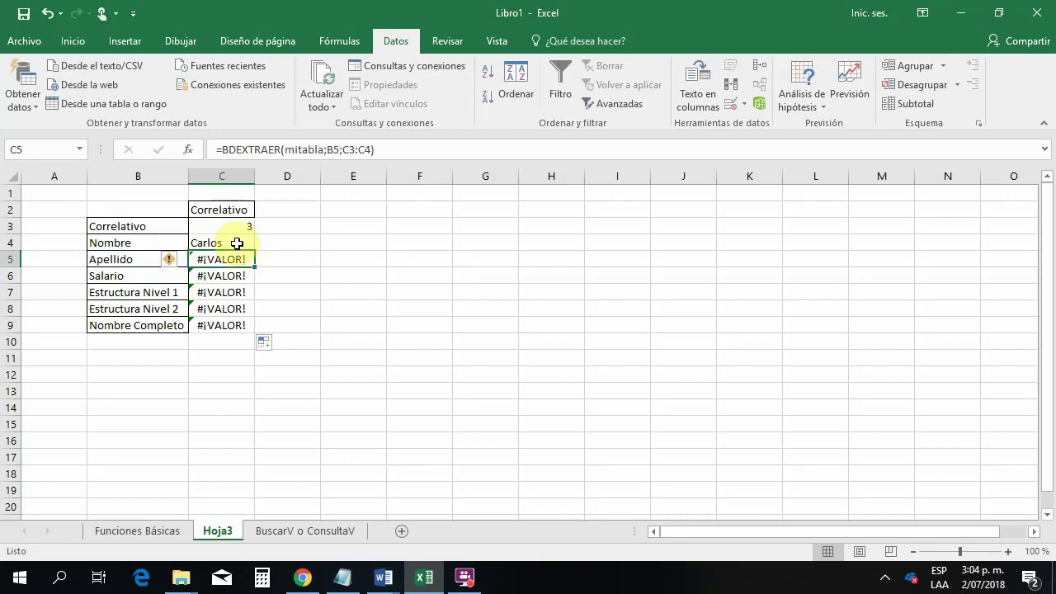
Make the criteria range in C4's formula absolute as $C$2:$C$3, fill it down to C9, and check the formula in C9
left_click(236, 243)
double_click(237, 243)
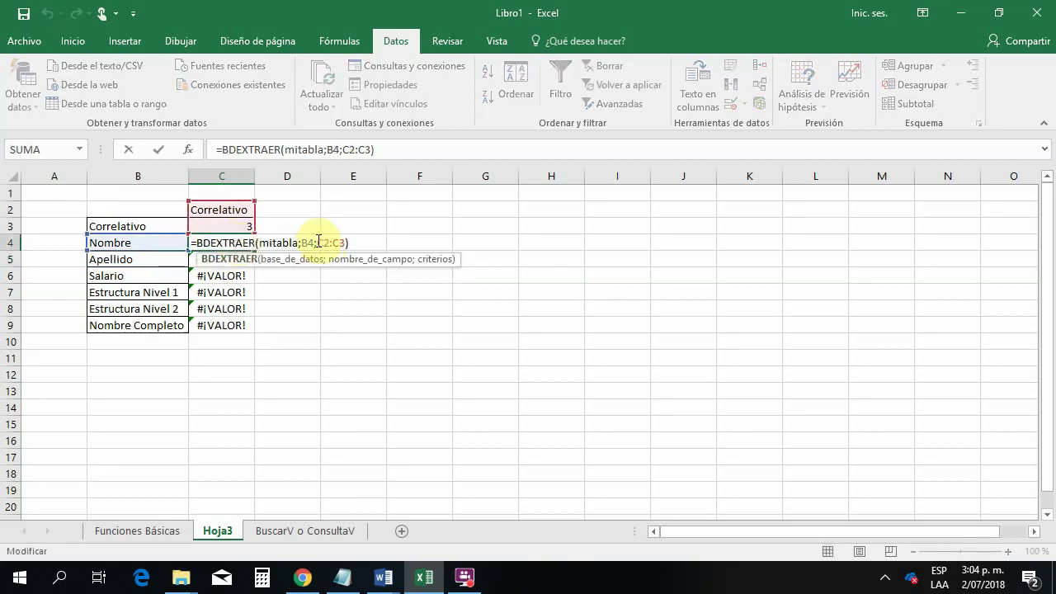
left_click_drag(317, 243, 347, 245)
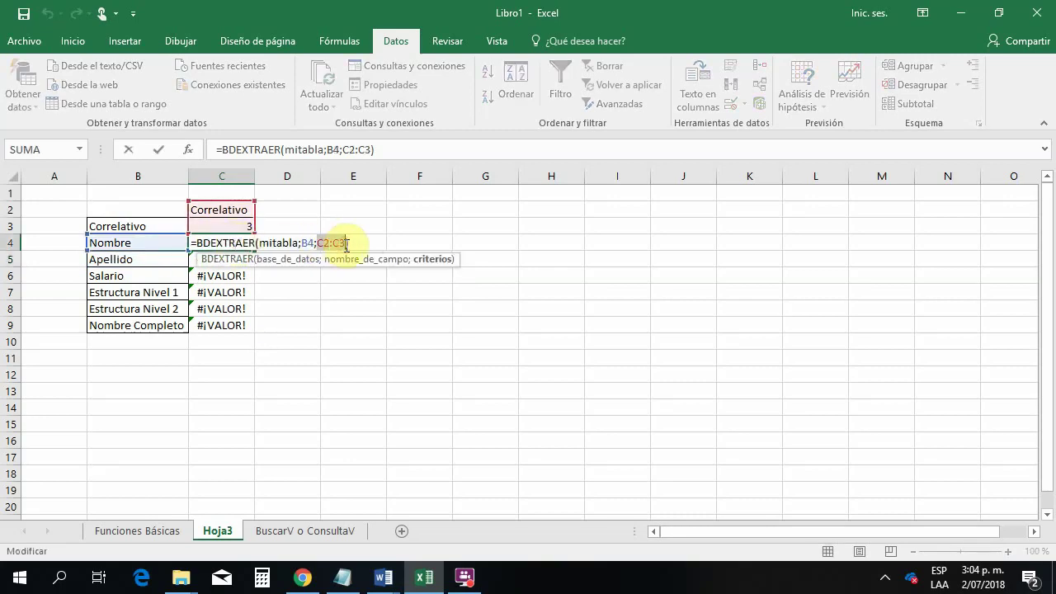
key("F4")
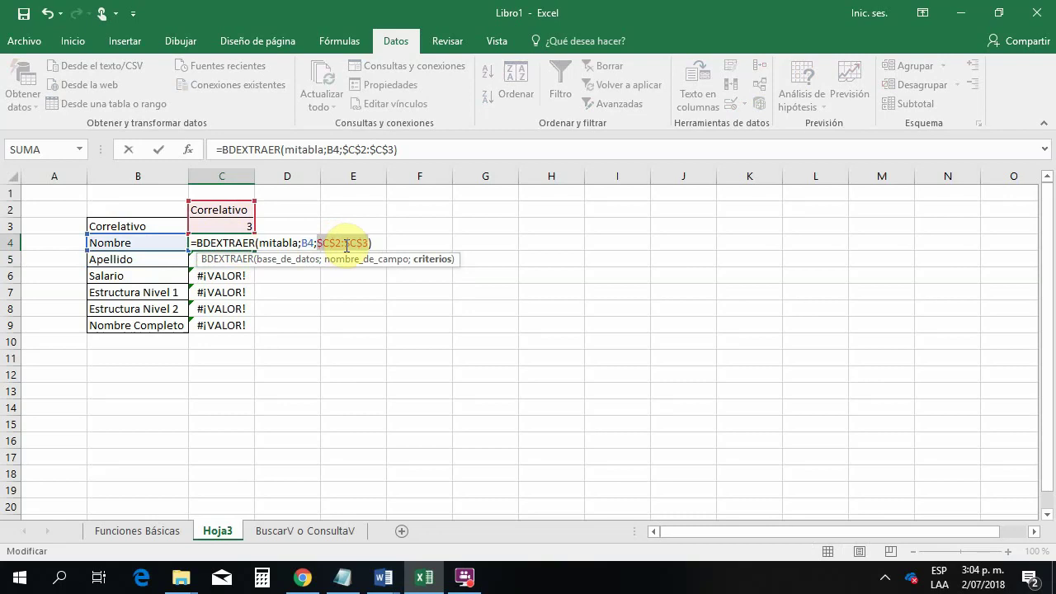
key("Return")
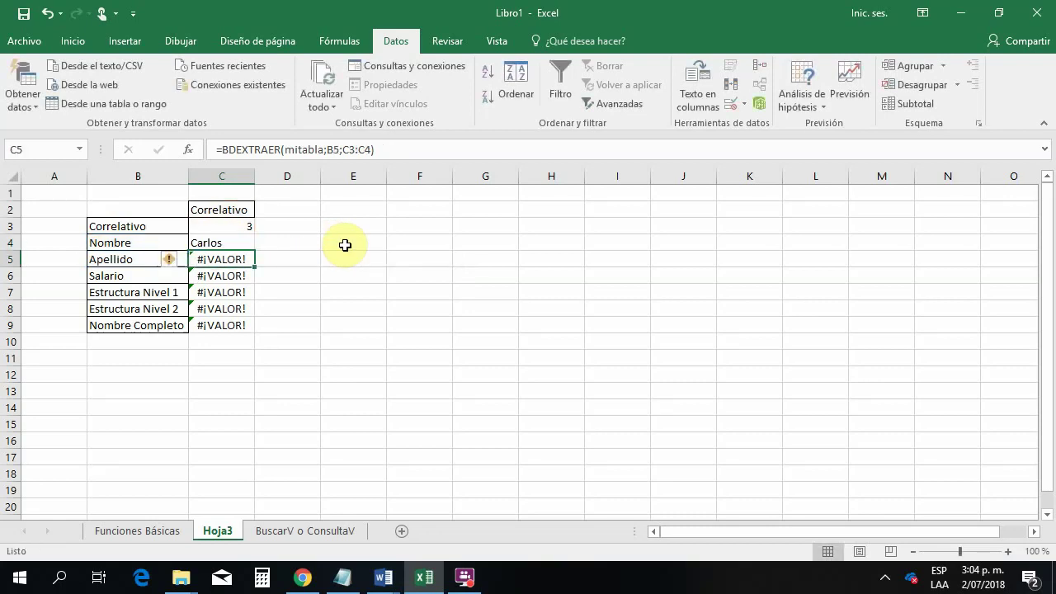
left_click(251, 244)
left_click_drag(255, 251, 252, 330)
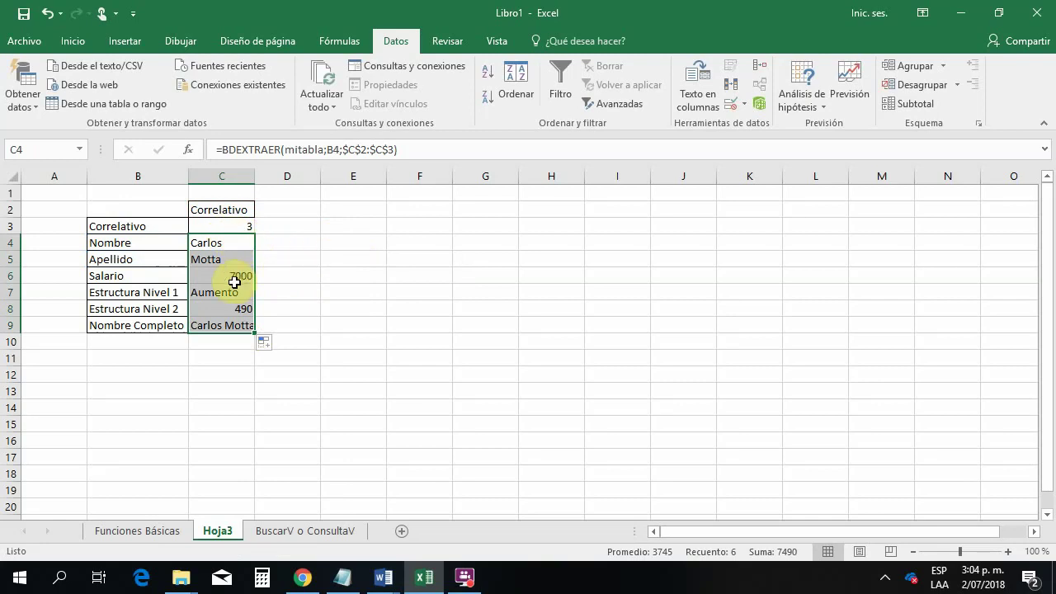
double_click(217, 326)
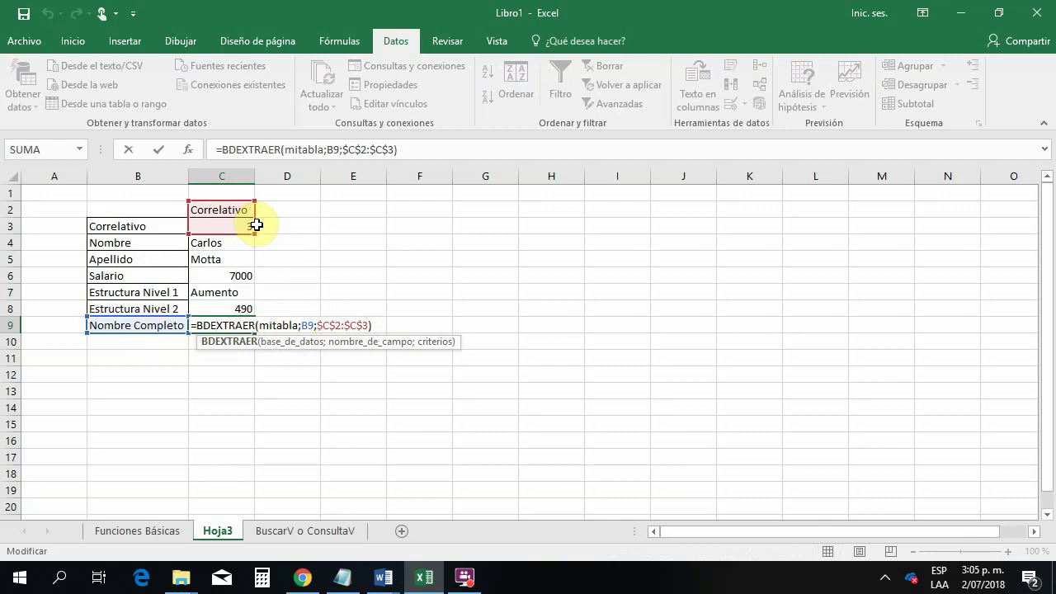
key("Return")
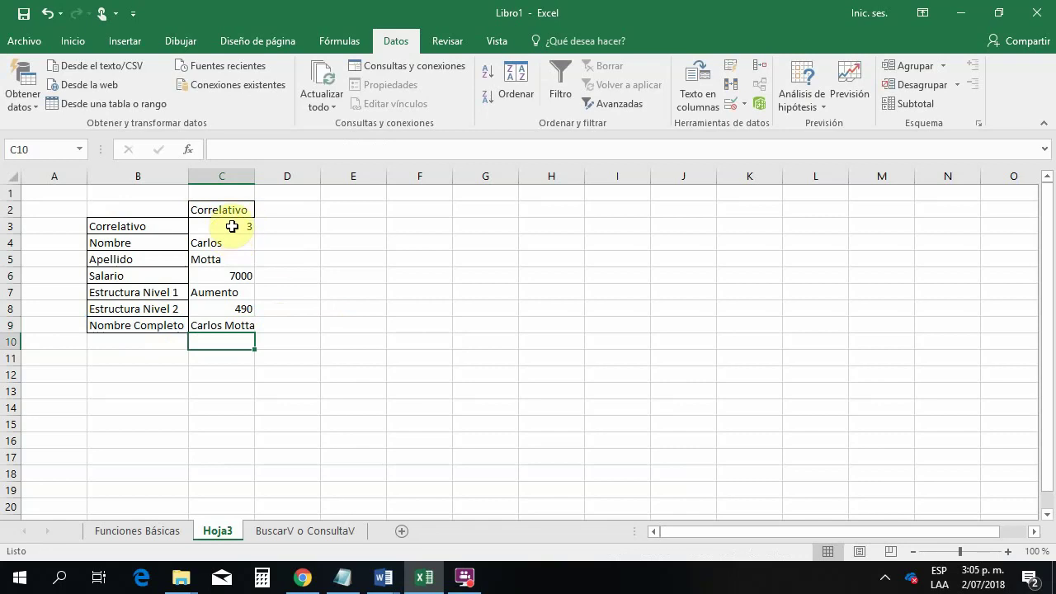
Apply all borders to C3:C9 and fit column C's width to its contents
left_click_drag(231, 227, 229, 324)
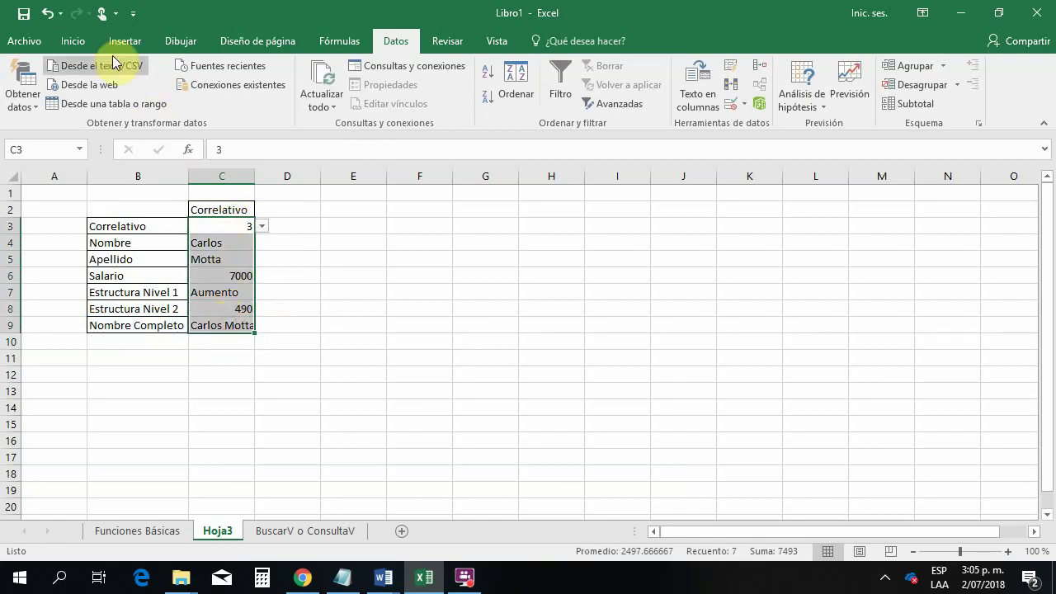
left_click(74, 41)
left_click(154, 101)
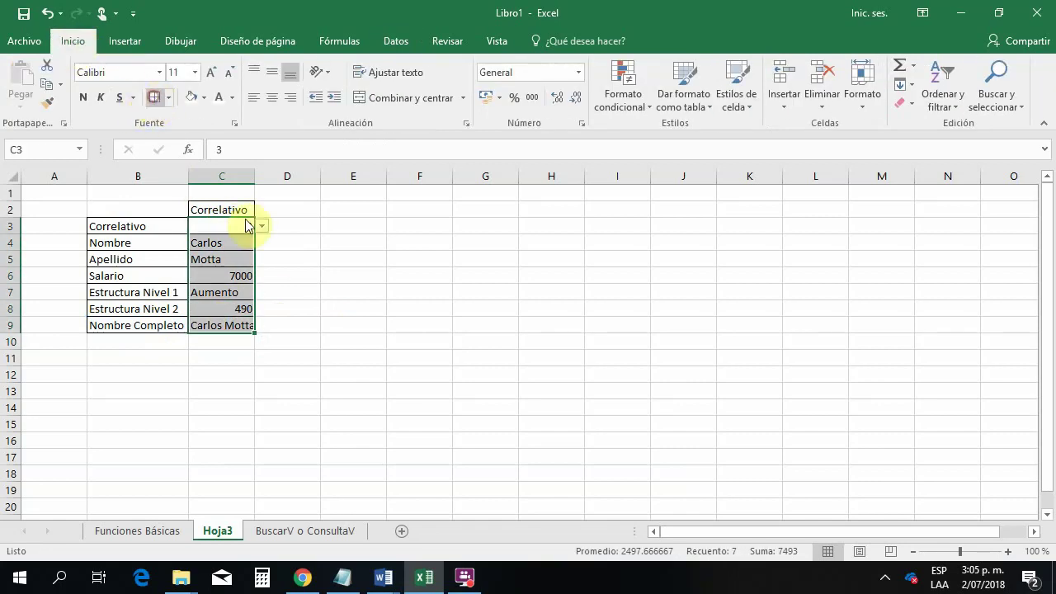
left_click(358, 312)
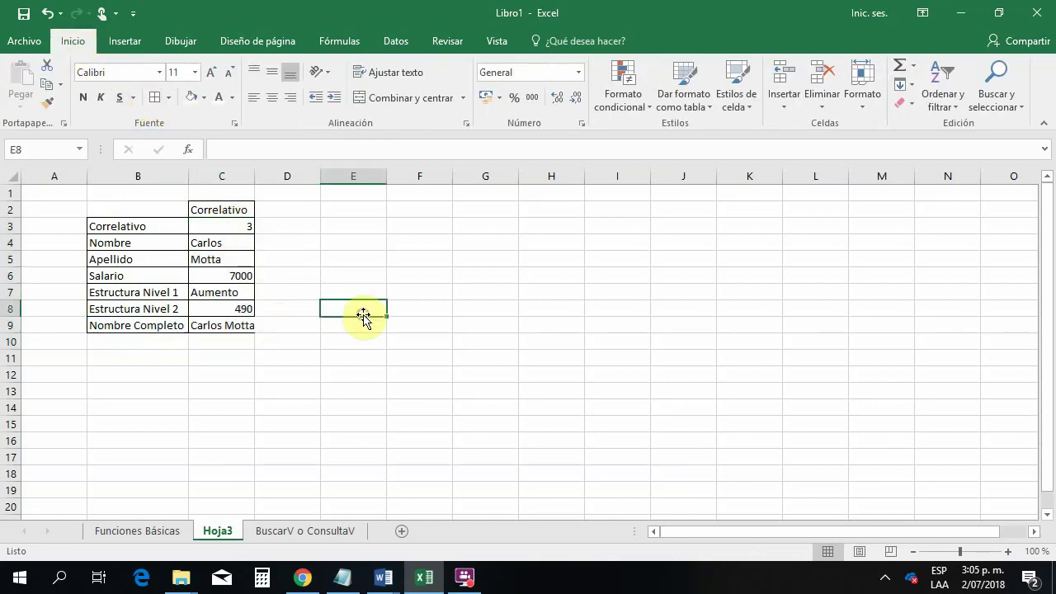
double_click(254, 176)
Move the Hoja3 sheet after BuscarV o ConsultaV and rename it BDextraer
mouse_move(226, 537)
left_mouse_down()
mouse_move(219, 531)
mouse_move(382, 525)
left_mouse_up()
double_click(341, 532)
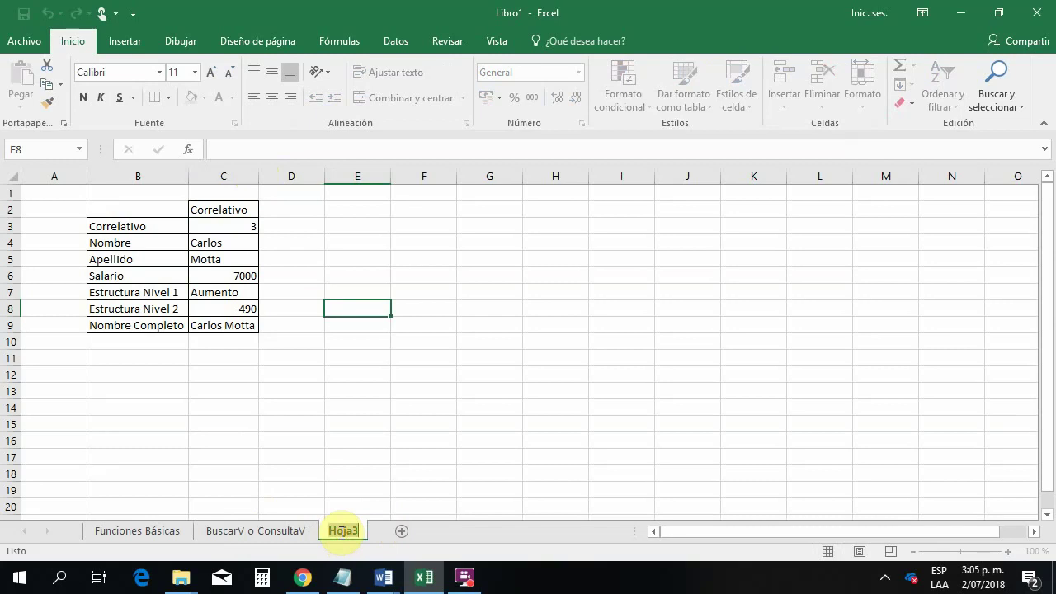
type("BDex")
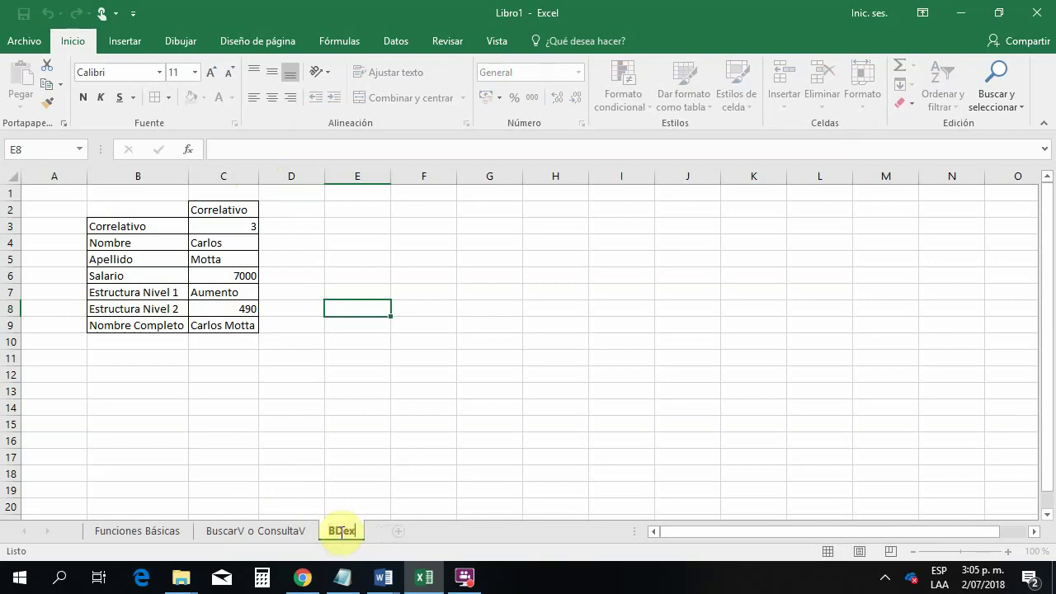
type("traer")
left_click(457, 410)
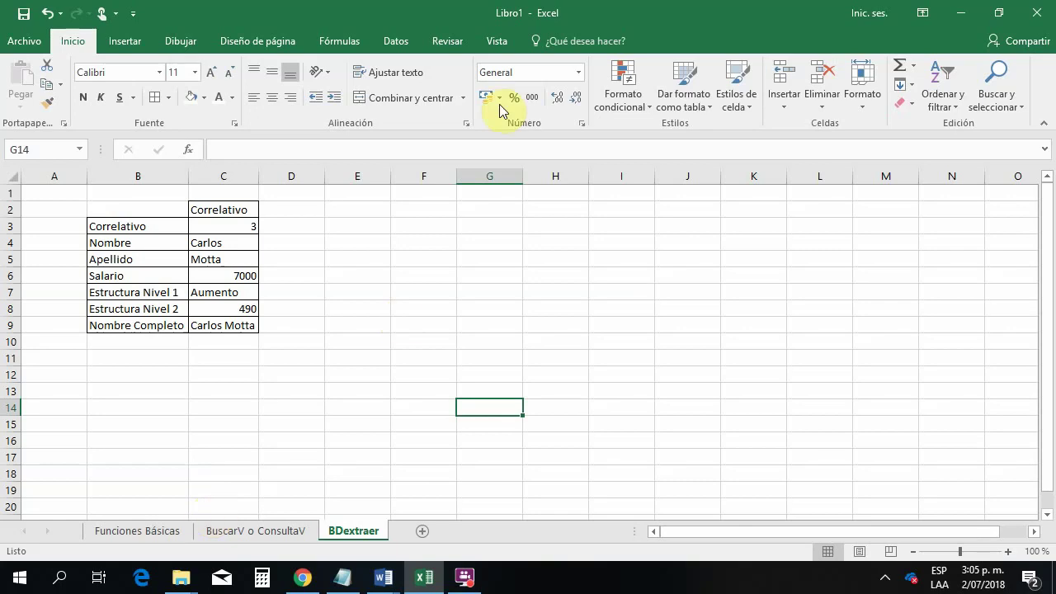
Return to the Funciones Básicas sheet to view the source table
left_click(176, 535)
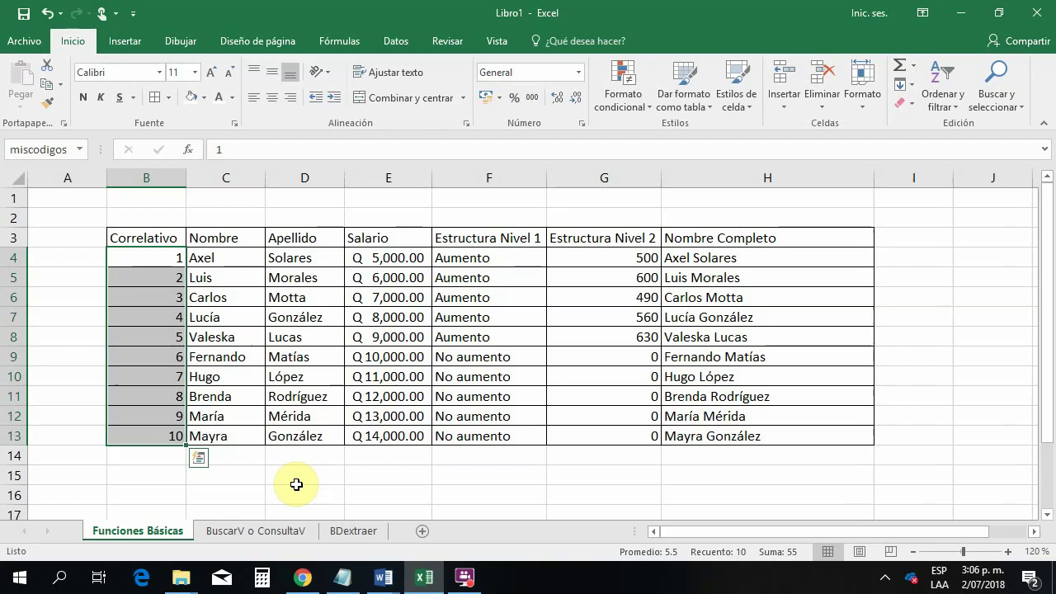
left_click(466, 579)
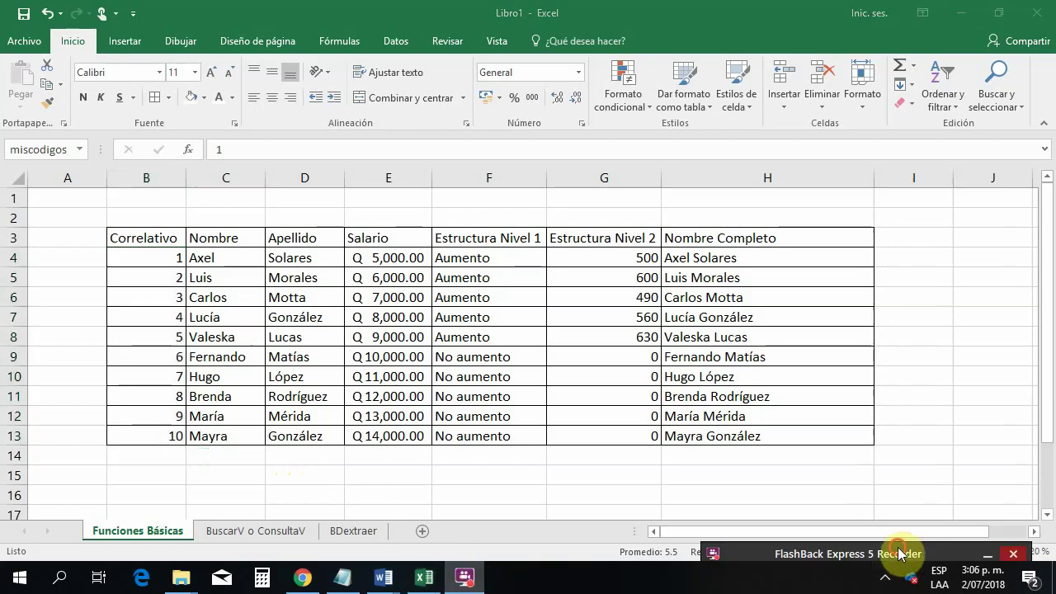